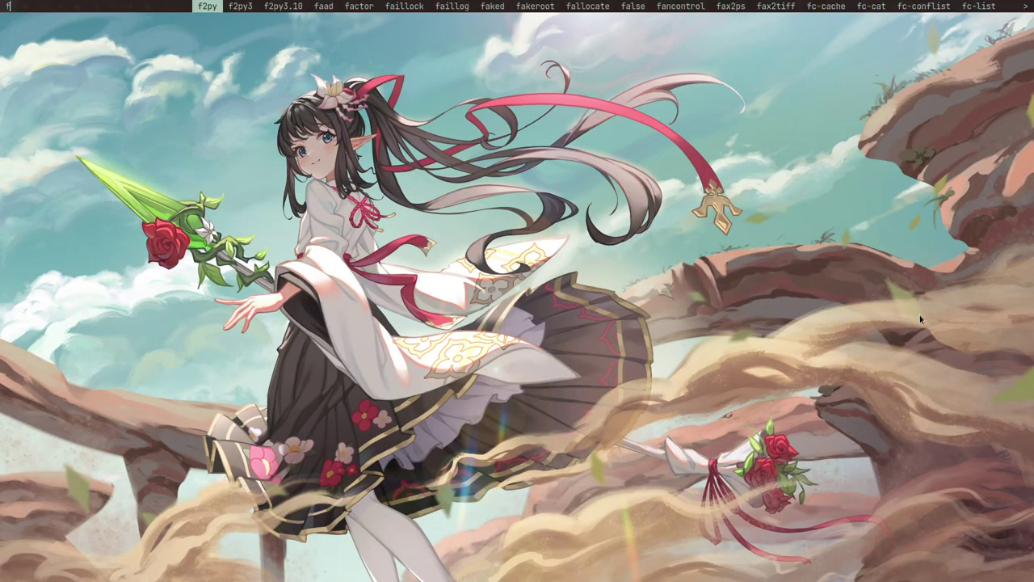
Step: Open the yt-local repository page at git.sr.ht/~heckyel/yt-local in Firefox
key(Return)
key(super+w)
text(git.)
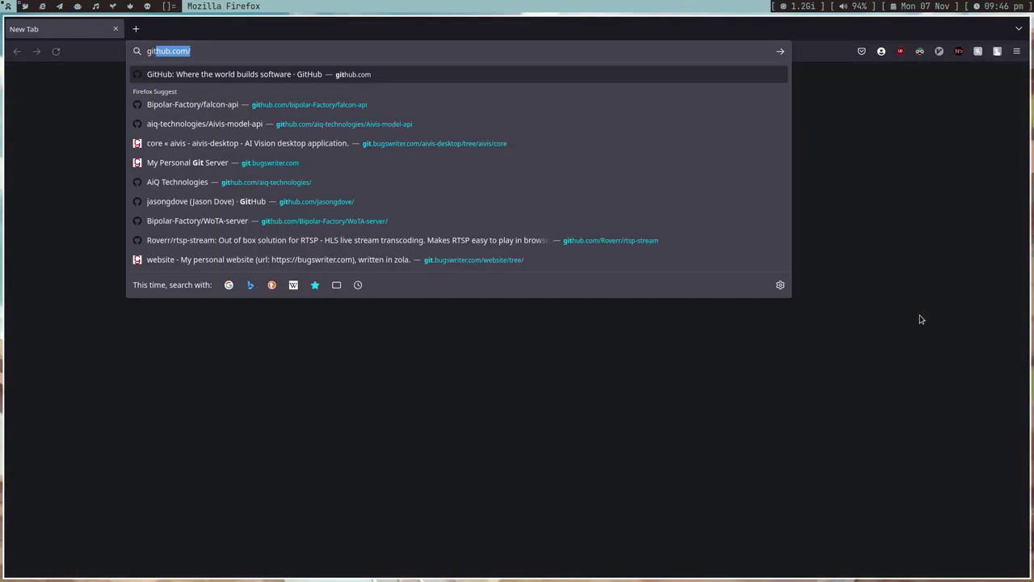
text(sr.ht/)
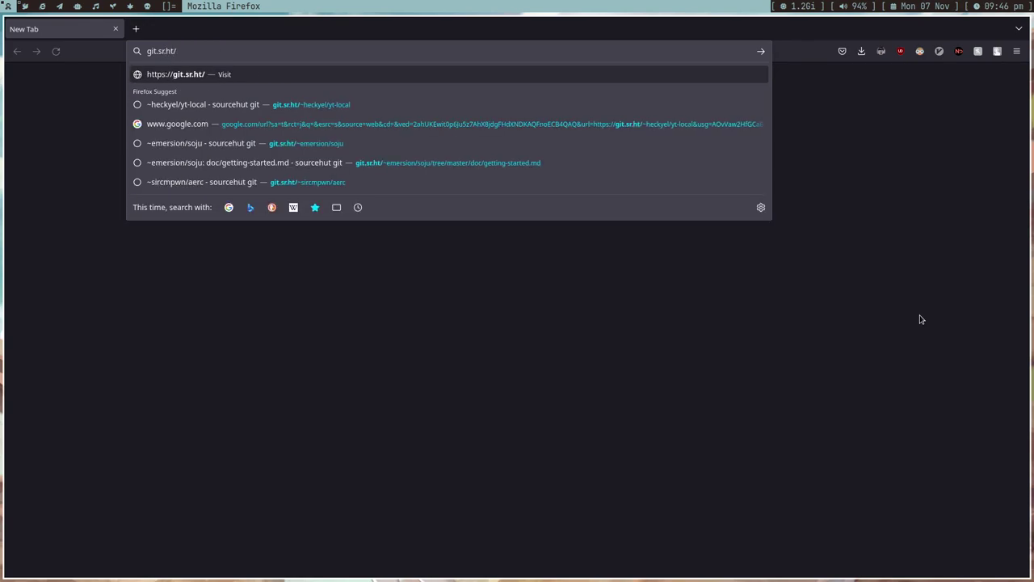
key(Down)
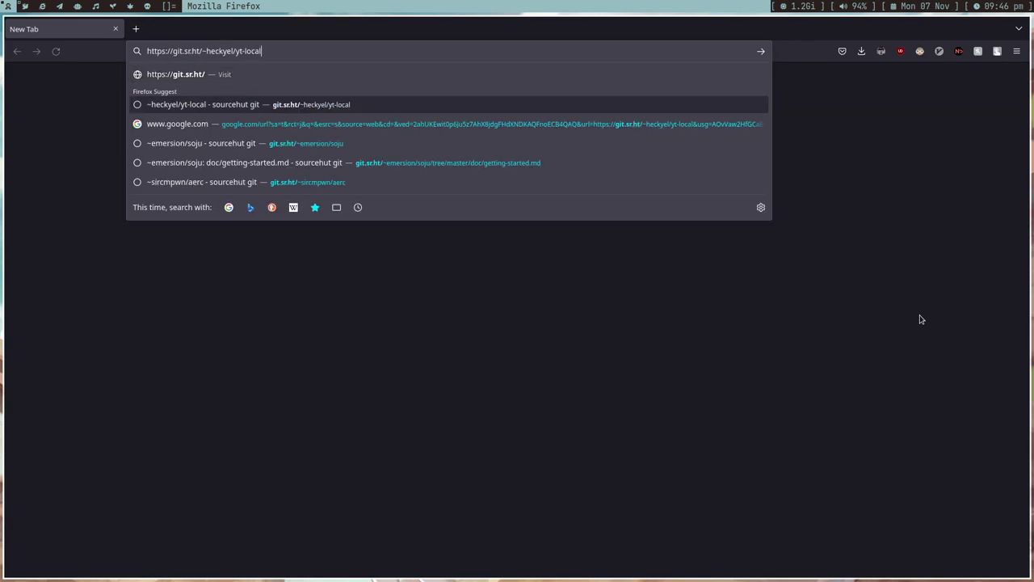
key(Return)
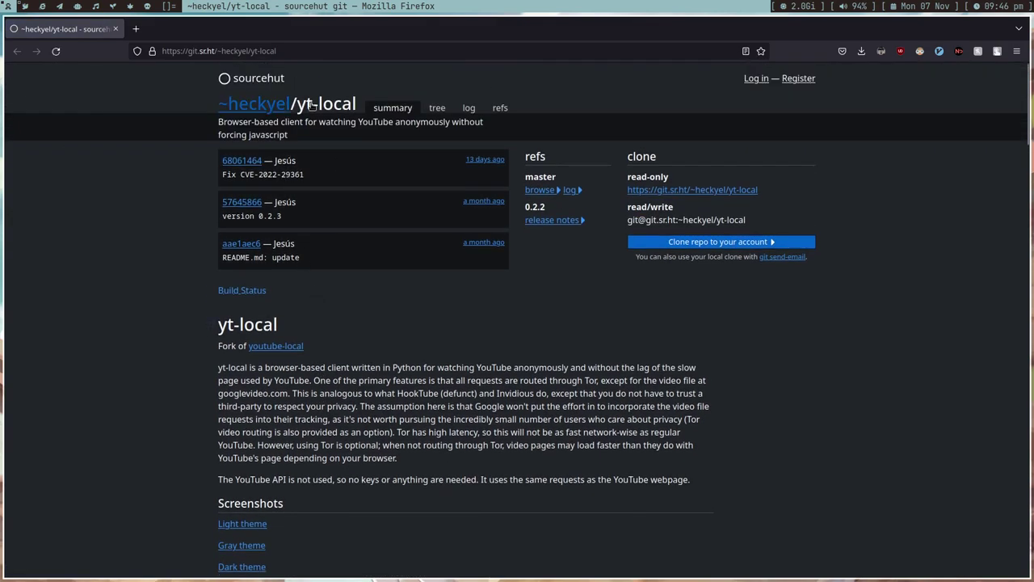
Step: Switch to the terminal, enlarge its text and clear the screen
key(super+3)
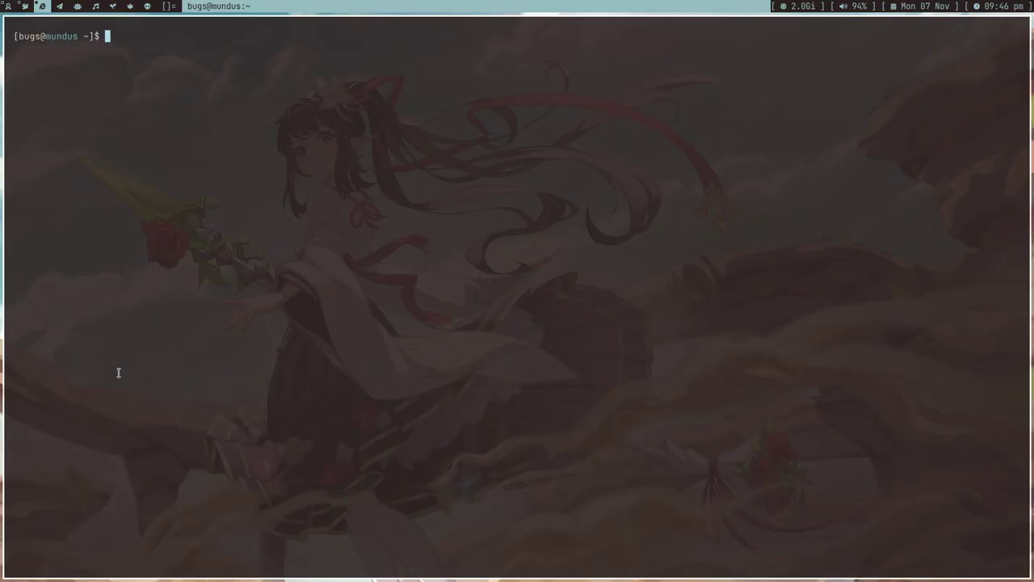
key(Return)
key(Return)
key(Return)
key(Return)
key(Return)
key(Return)
key(ctrl+l)
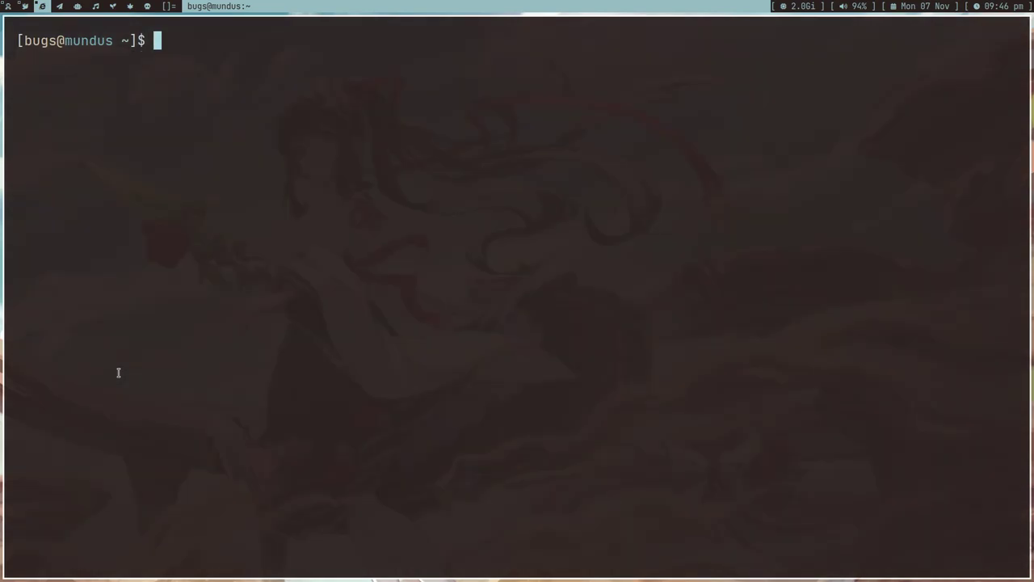
text(git clone)
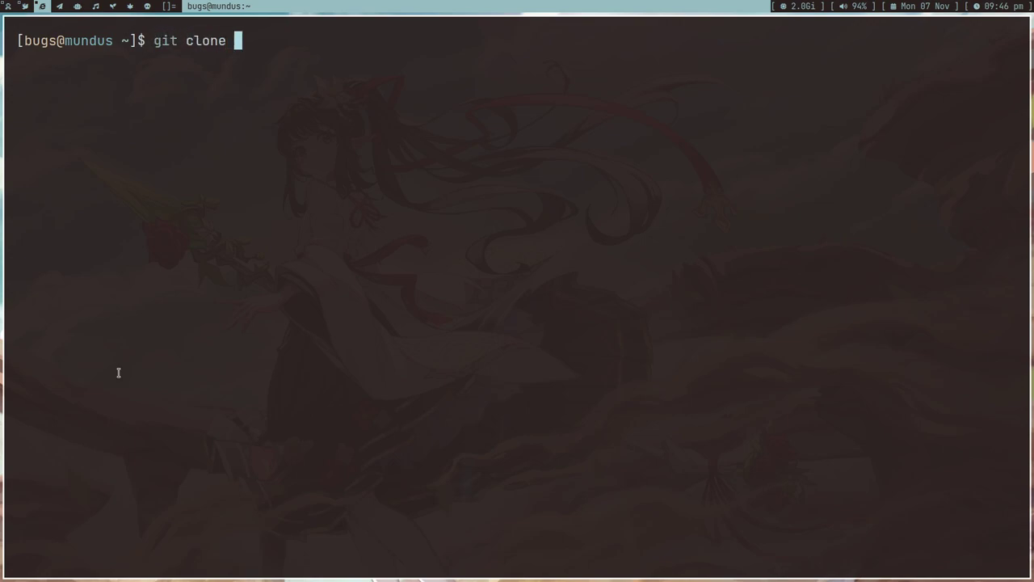
text(https://git.sr.ht/\~heckyel/yt-local)
key(Return)
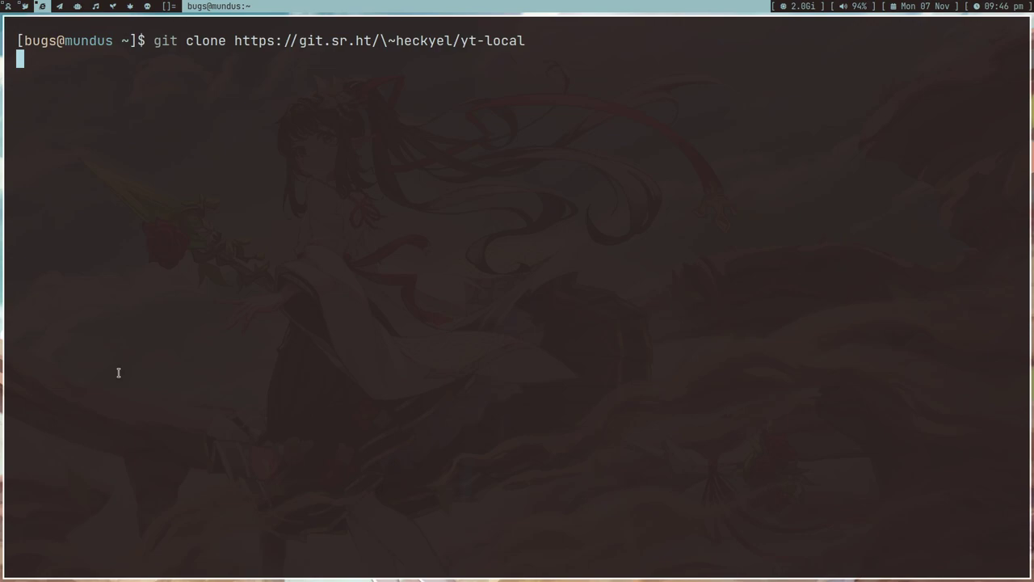
key(ctrl+c)
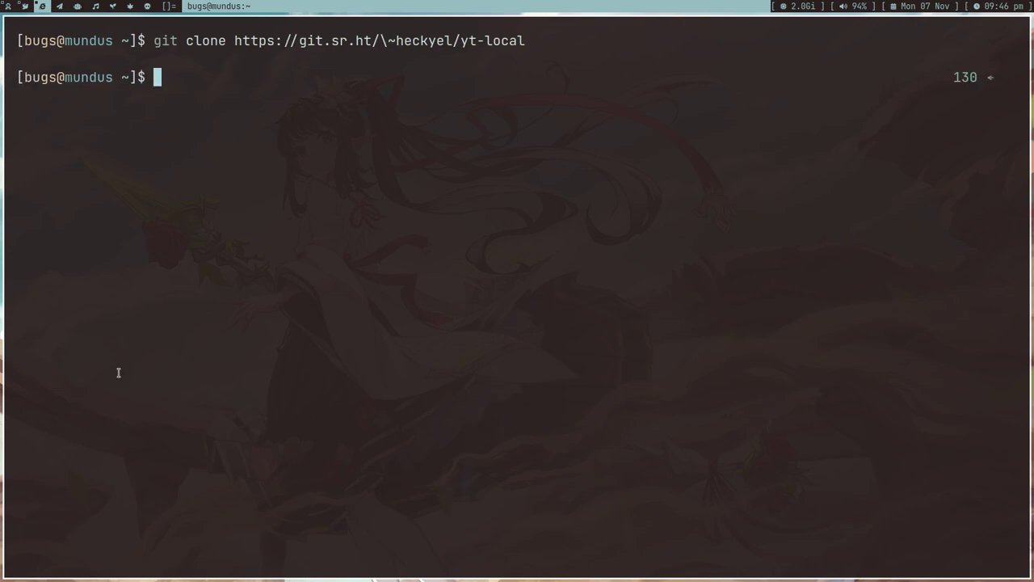
text(git clone ")
key(ctrl+shift+v)
text(")
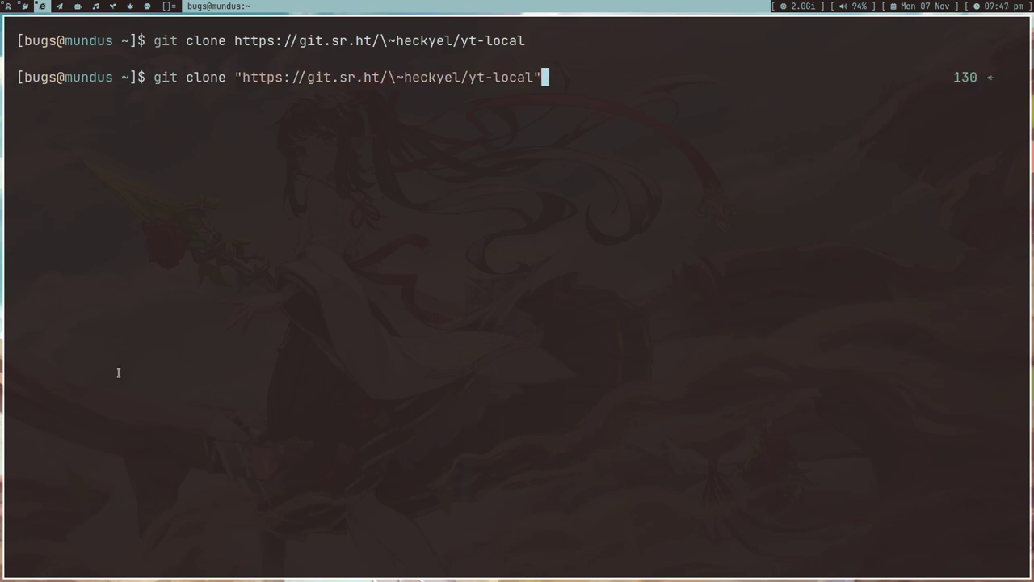
key(Right)
key(Right)
key(Delete)
key(Return)
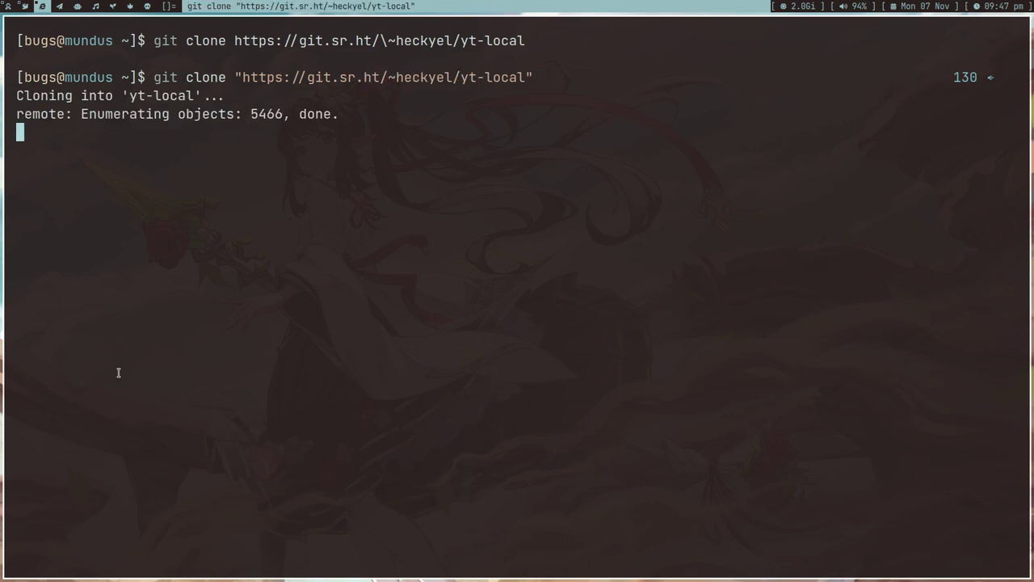
key(ctrl+c)
key(Up)
key(Home)
key(Right)
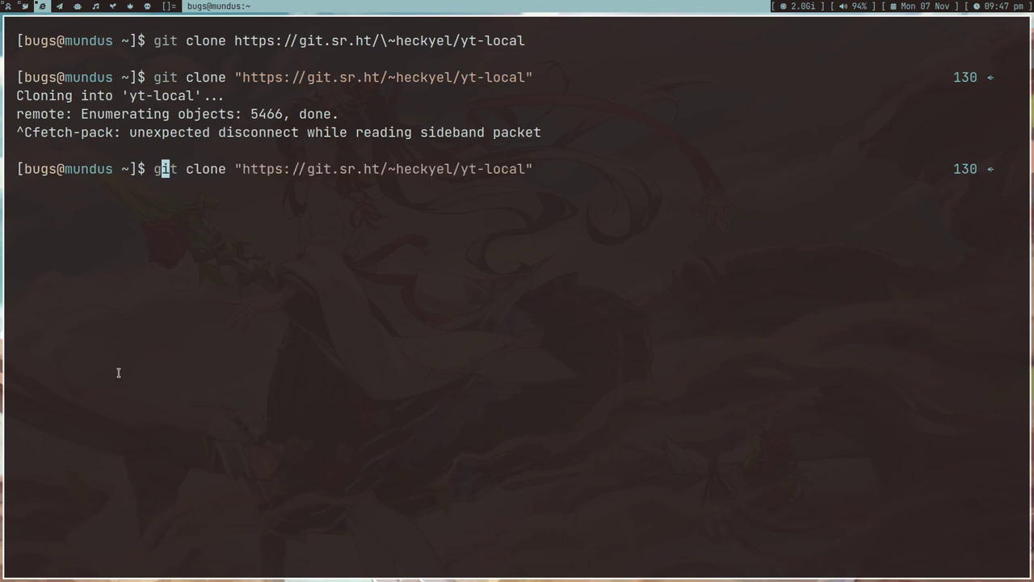
text(--depth 1)
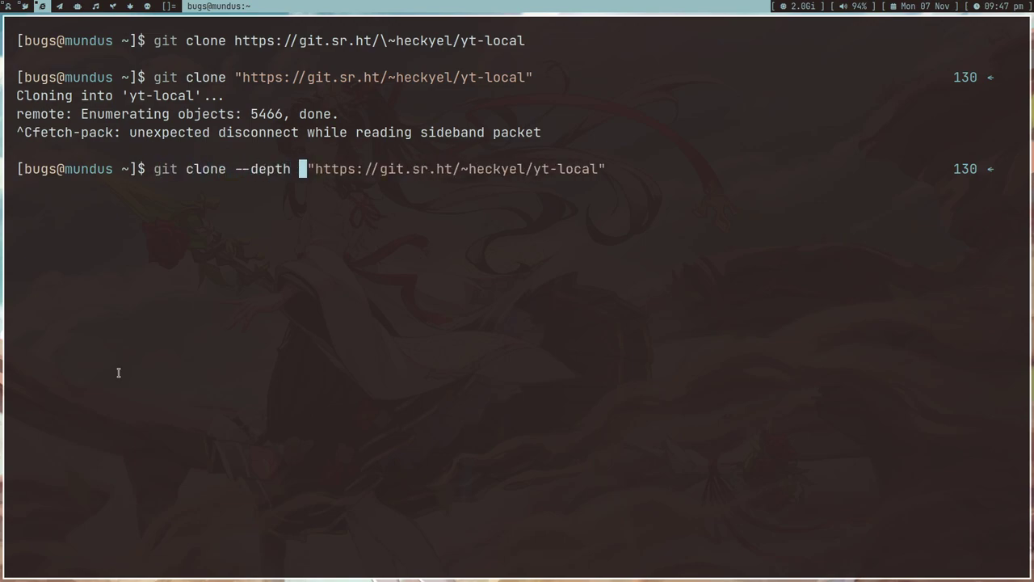
key(Return)
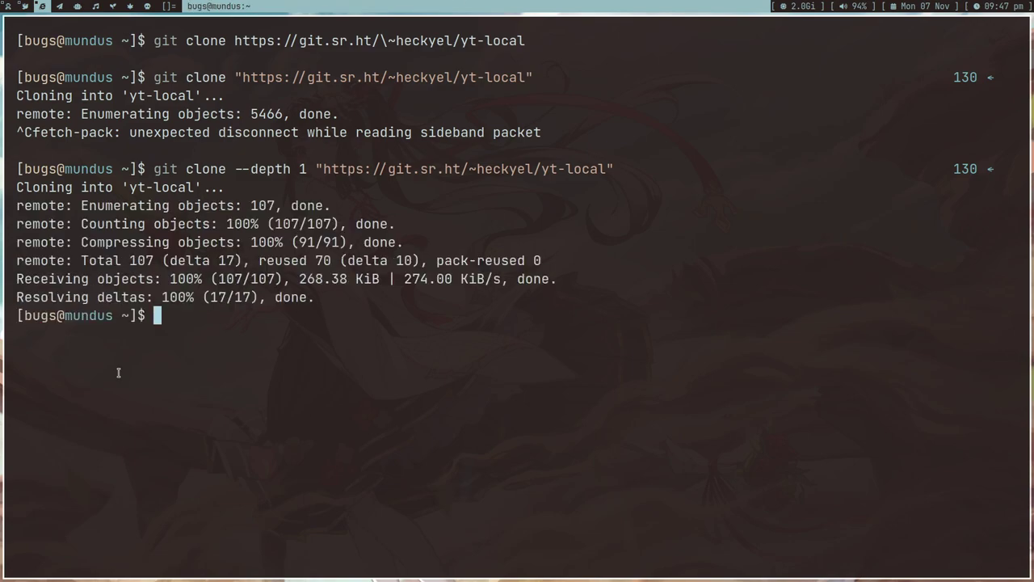
Step: Change into the cloned yt-local directory and list its files
text(cd y)
key(Tab)
key(Return)
text(ls)
key(Return)
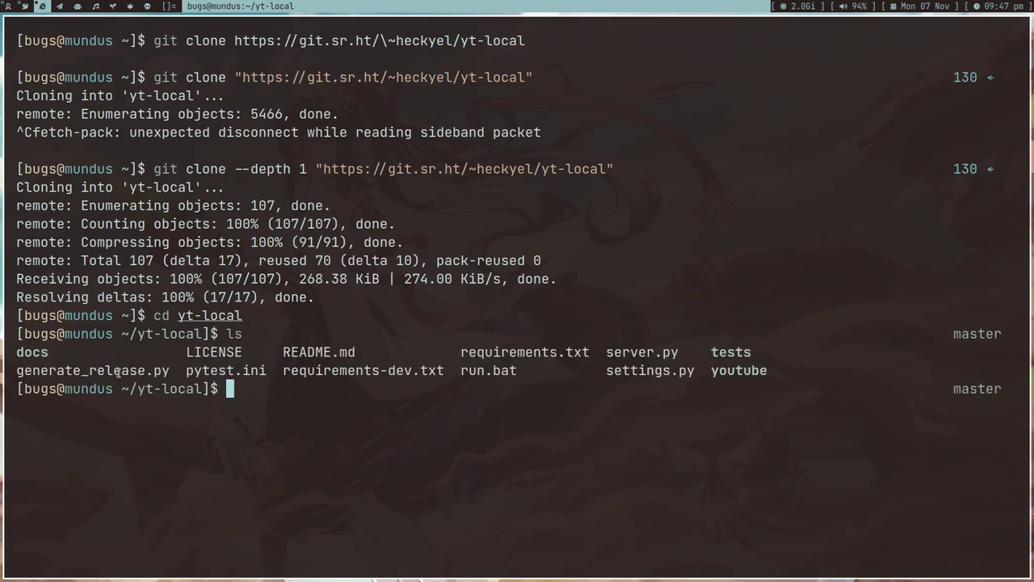
Step: Create a Python virtual environment named env with the venv module and activate it by sourcing env/bin/activate
text(python -m venv env)
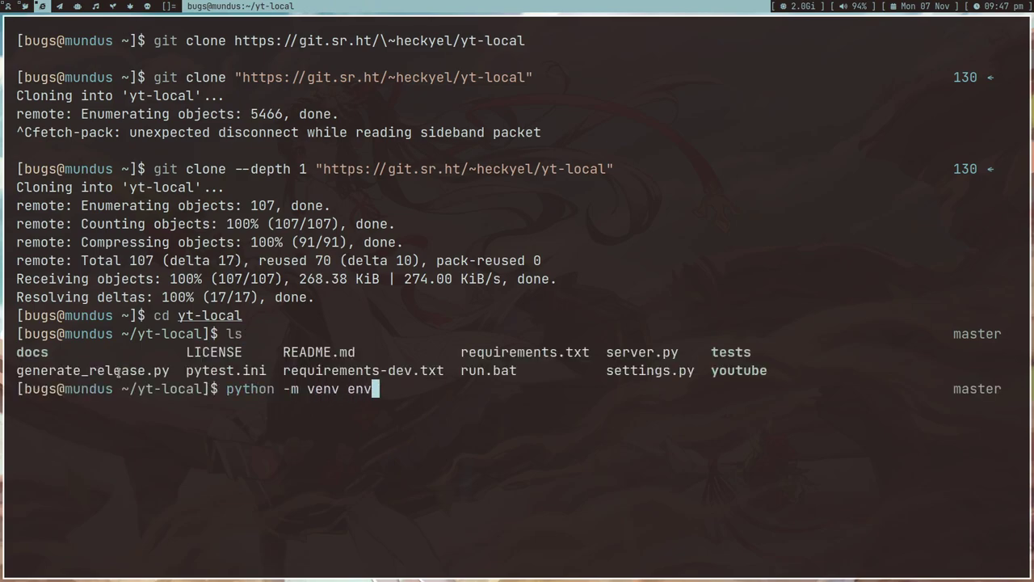
key(Return)
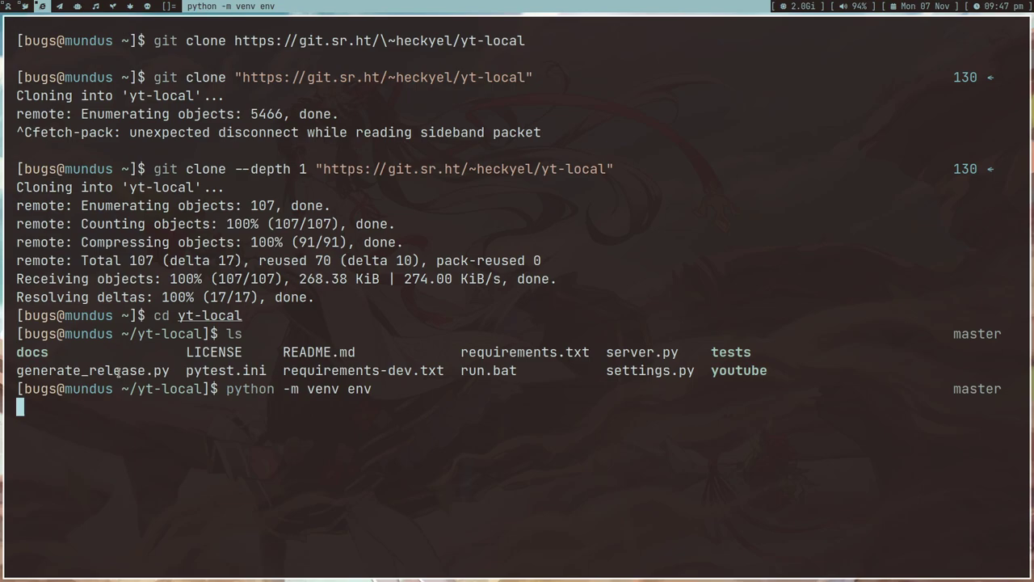
text(sourc e)
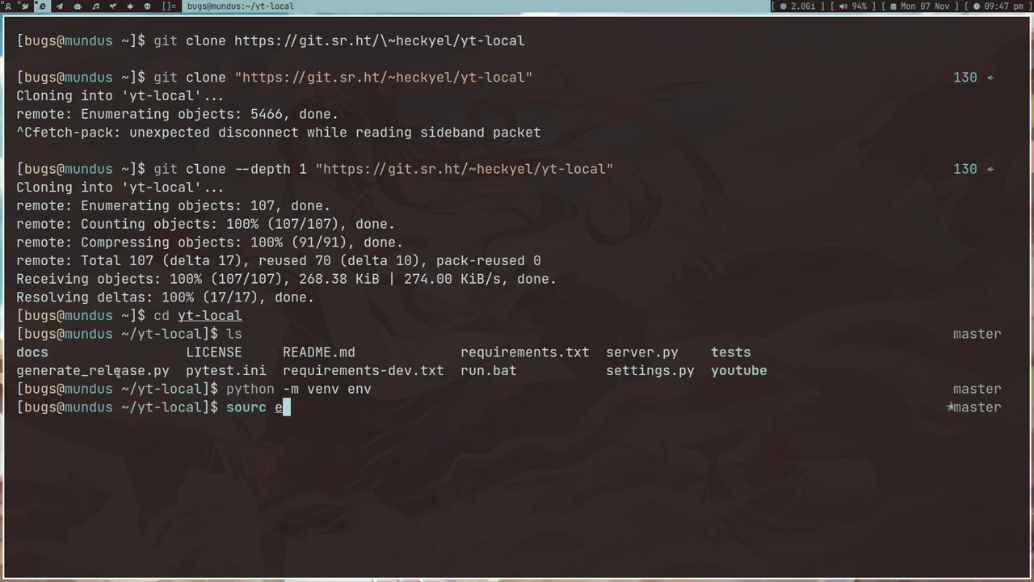
text(en)
key(BackSpace)
key(BackSpace)
key(BackSpace)
key(BackSpace)
key(BackSpace)
key(BackSpace)
key(BackSpace)
text(urce env/bin/activate)
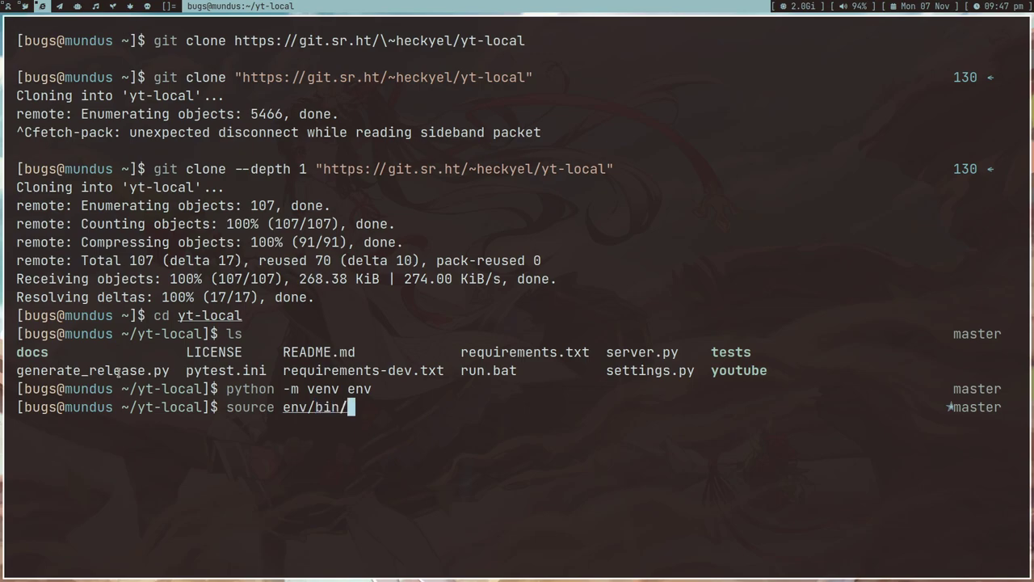
key(Return)
Step: List the project files and install the dependencies from requirements.txt with pip3
text(ls)
key(Return)
text(pip3 in)
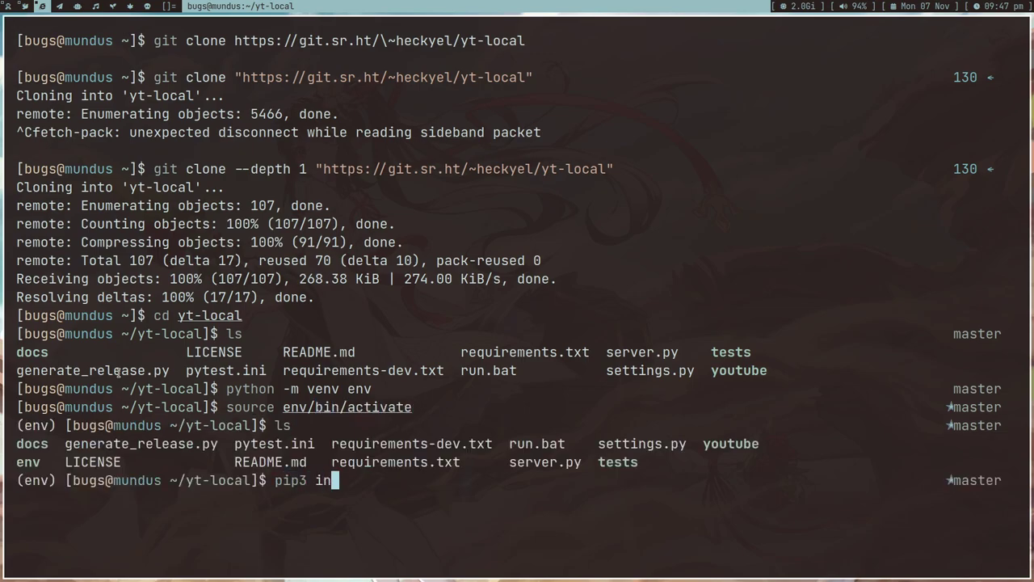
text(stall -r requirements)
key(ctrl+l)
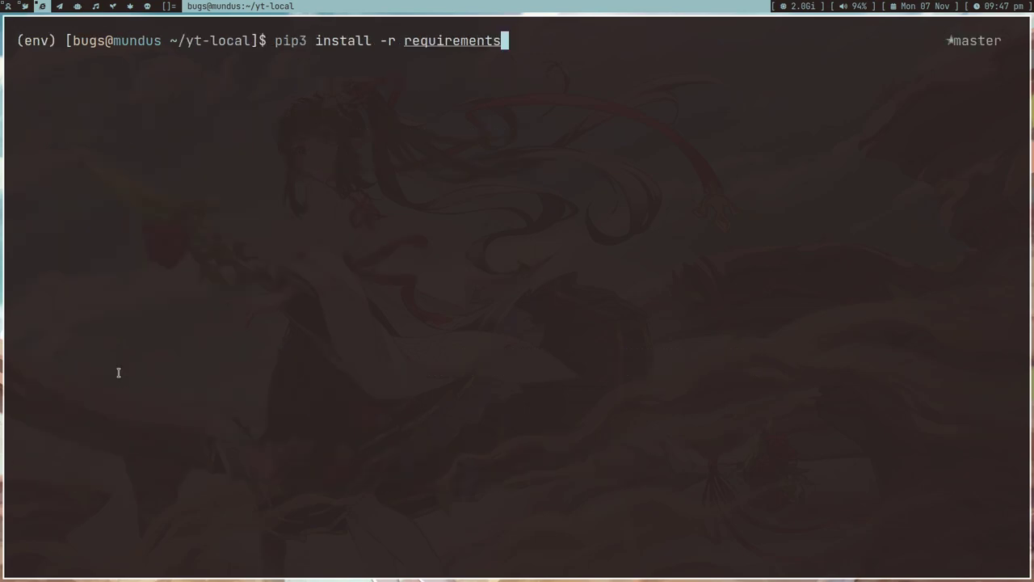
text(.txt)
key(Return)
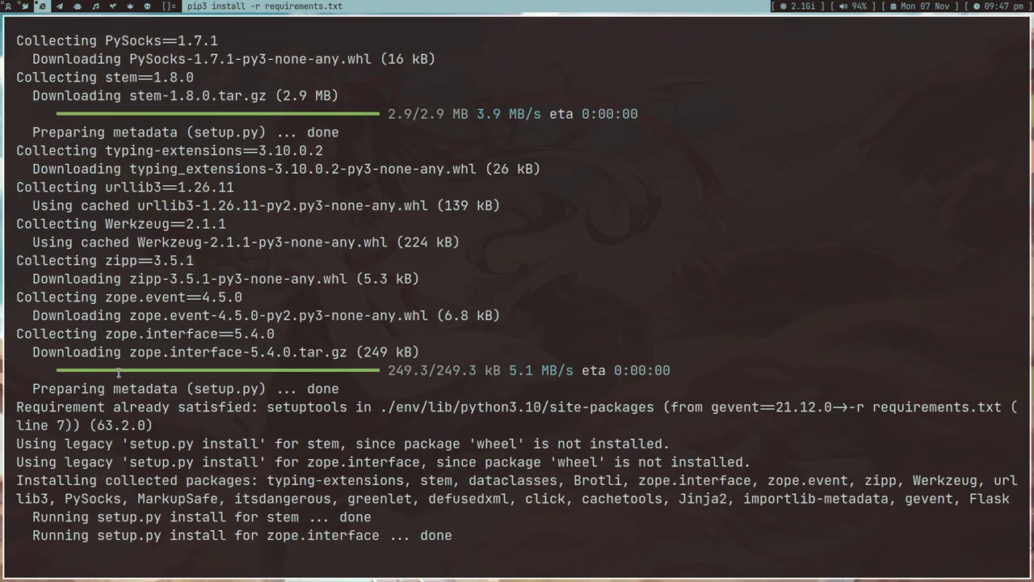
Step: Clear the terminal and start the yt-local server by running server.py with Python
text(python)
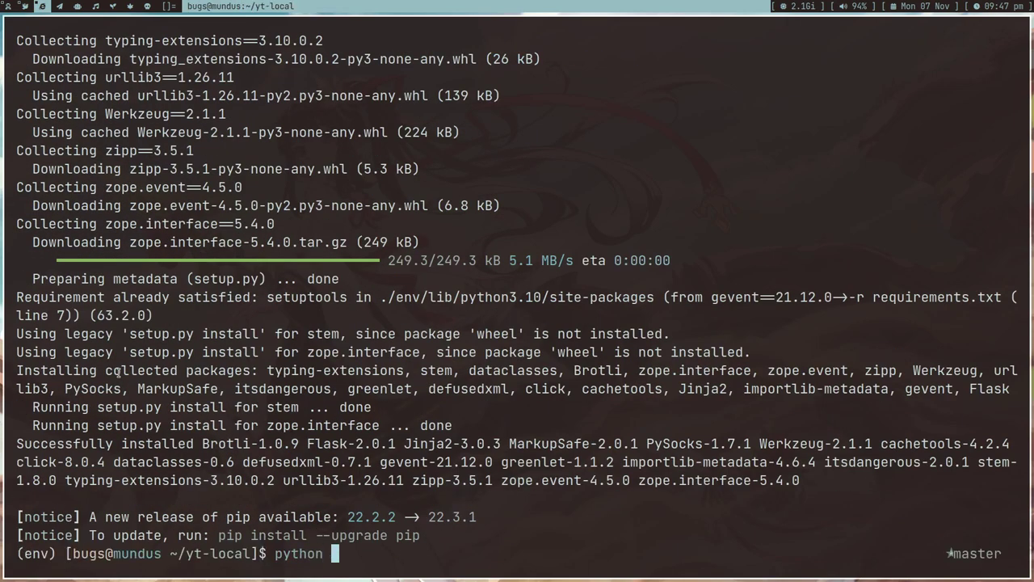
key(ctrl+l)
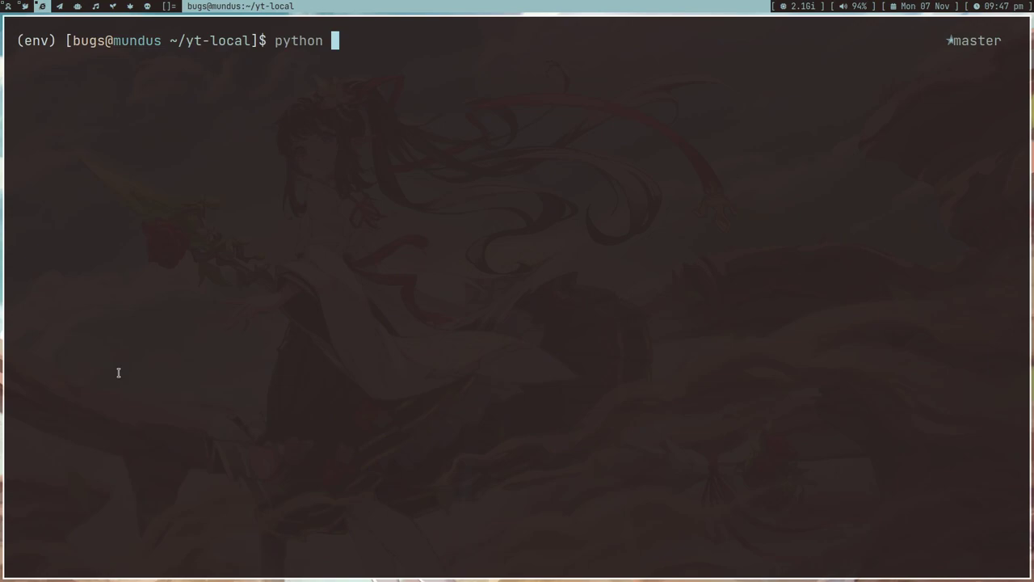
text(server.py)
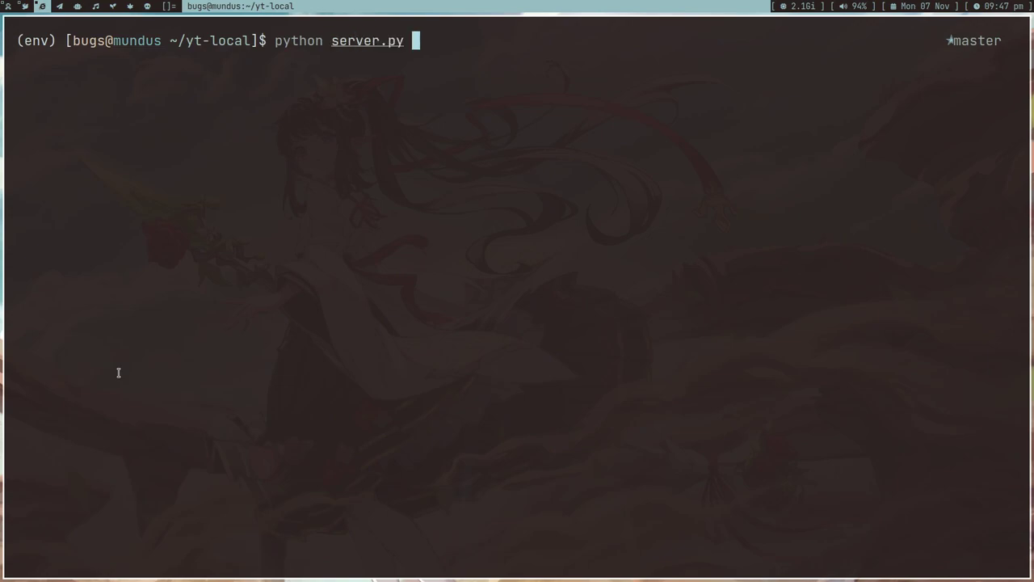
key(Return)
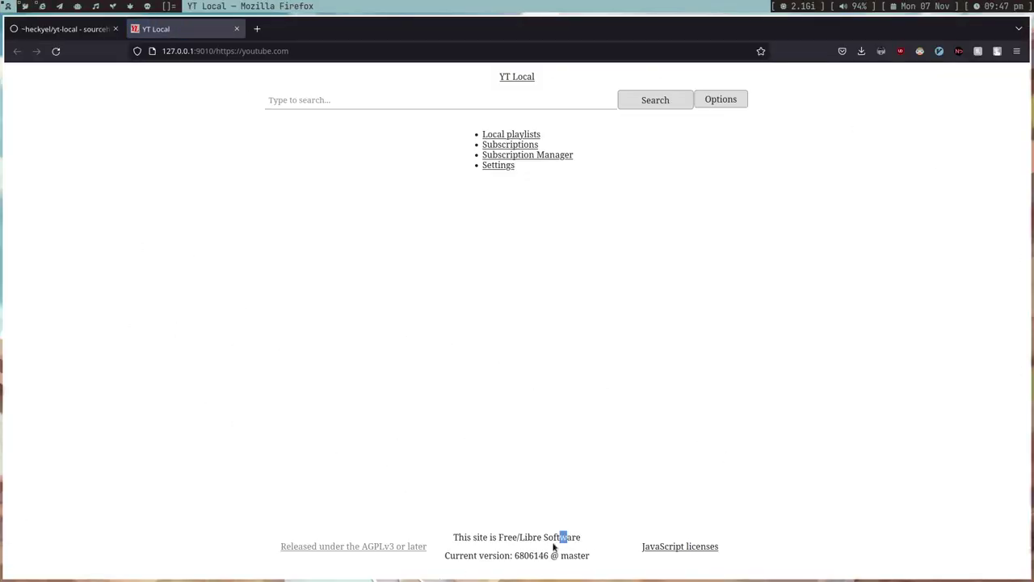
Step: Search YT Local in Firefox for "attack on titan" and look through the video results
click(499, 540)
click(334, 98)
text(attack on titan)
key(Return)
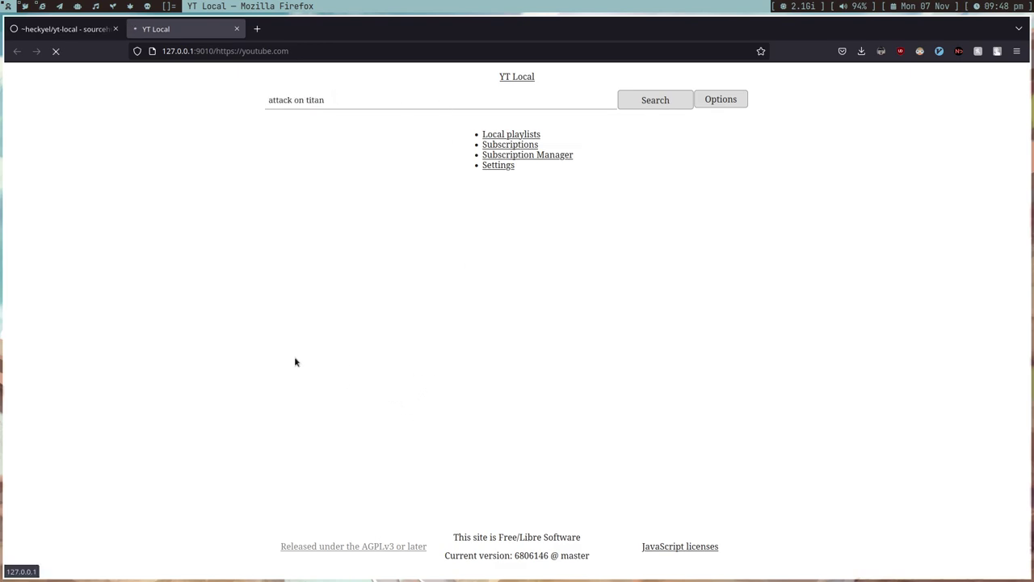
scroll(522, 398, down, 3)
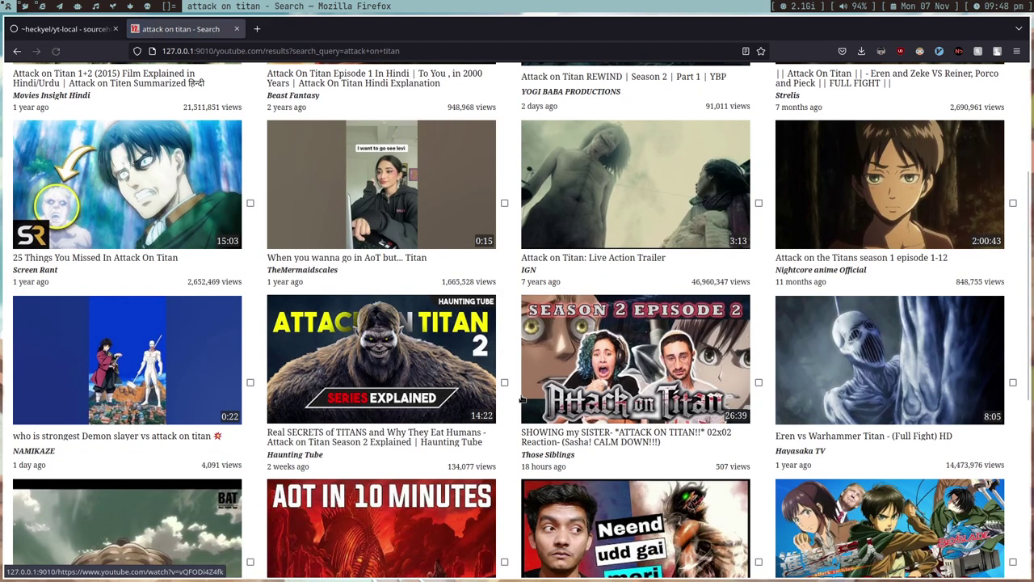
scroll(522, 398, down, 4)
scroll(522, 398, up, 5)
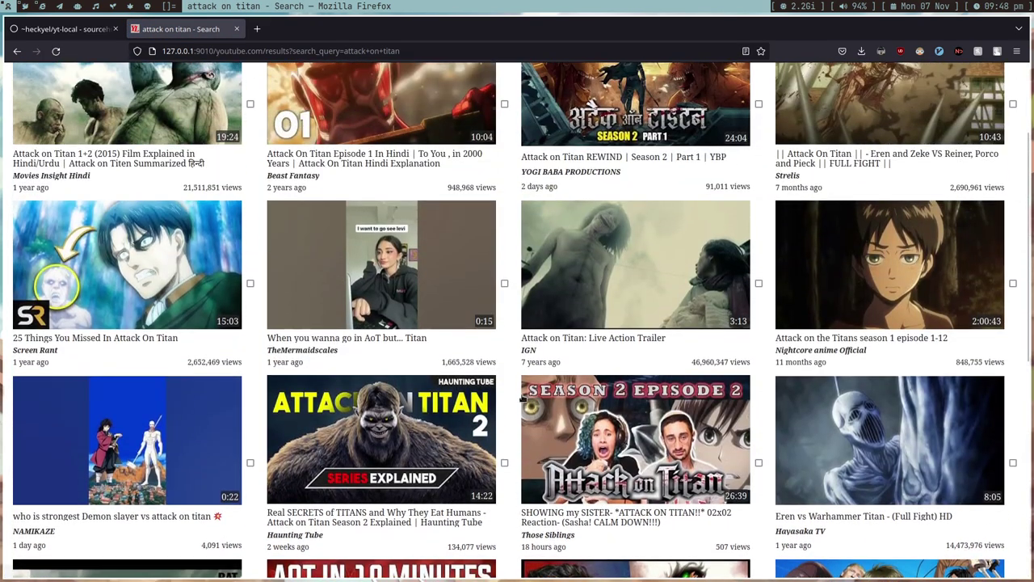
scroll(523, 399, up, 3)
scroll(523, 399, down, 6)
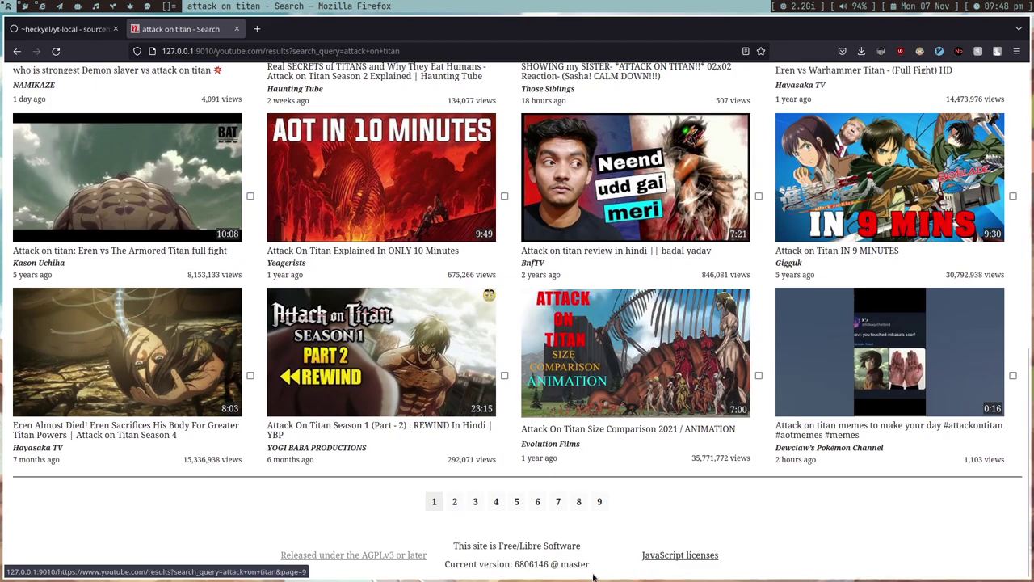
scroll(638, 542, up, 6)
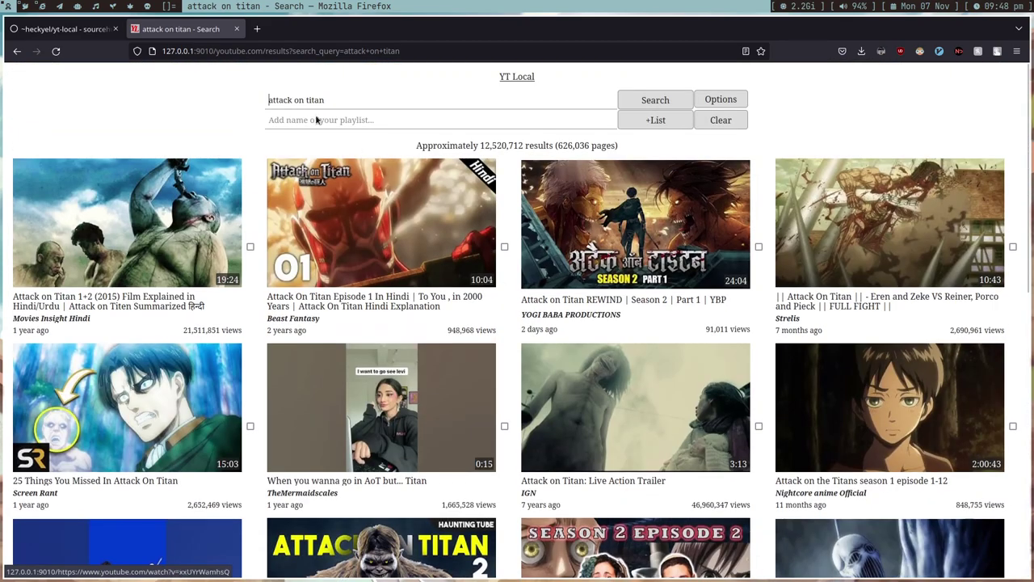
Step: Replace the search text with "bugswriter" and run the search in YT Local
click(337, 95)
double_click(309, 100)
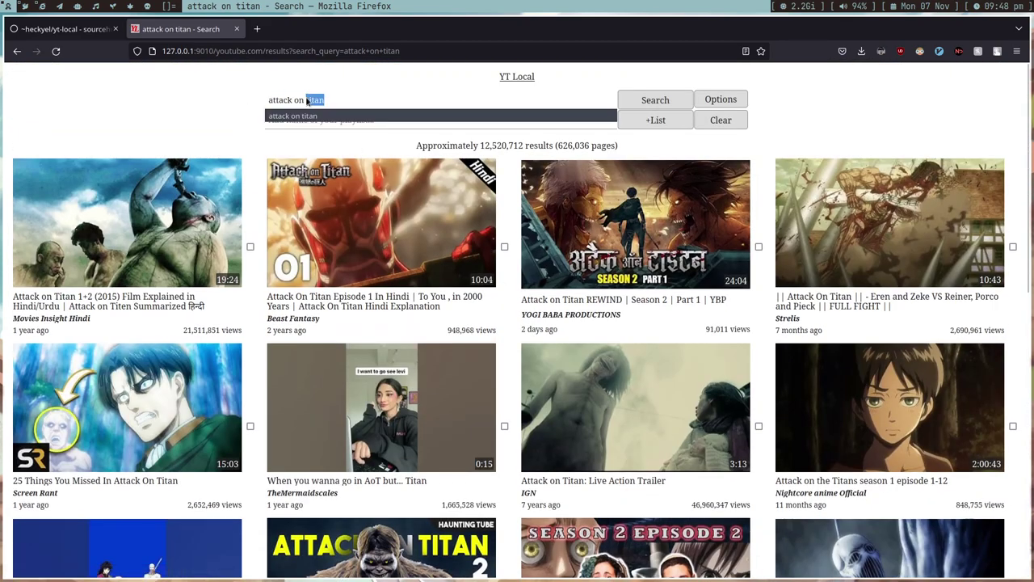
triple_click(307, 100)
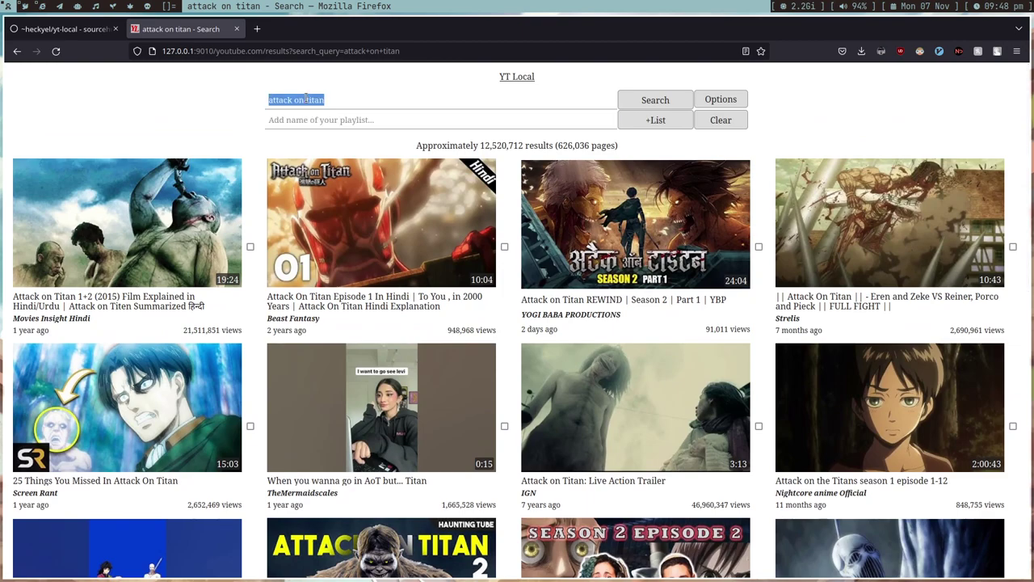
key(BackSpace)
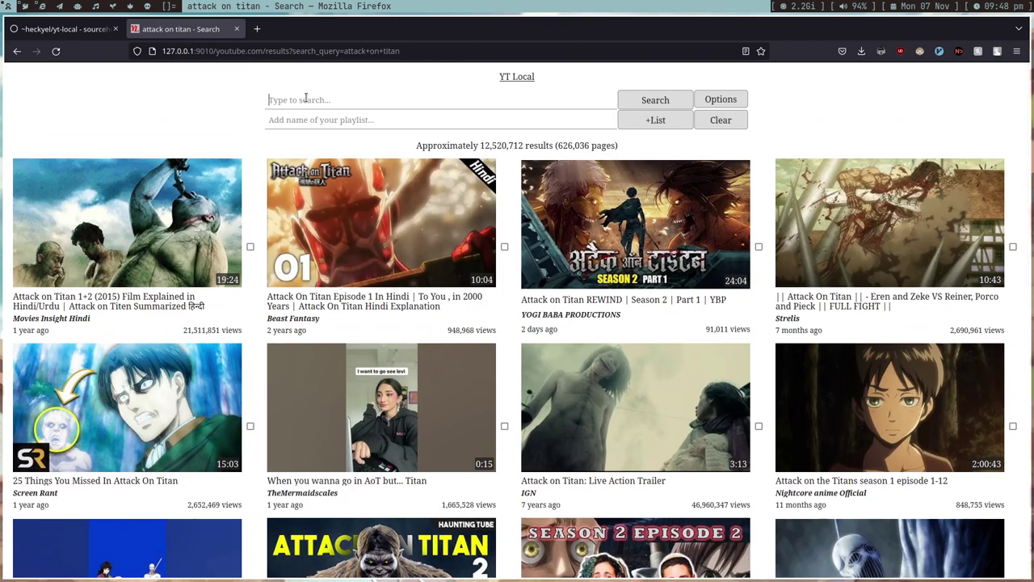
text(bugswriter)
key(Return)
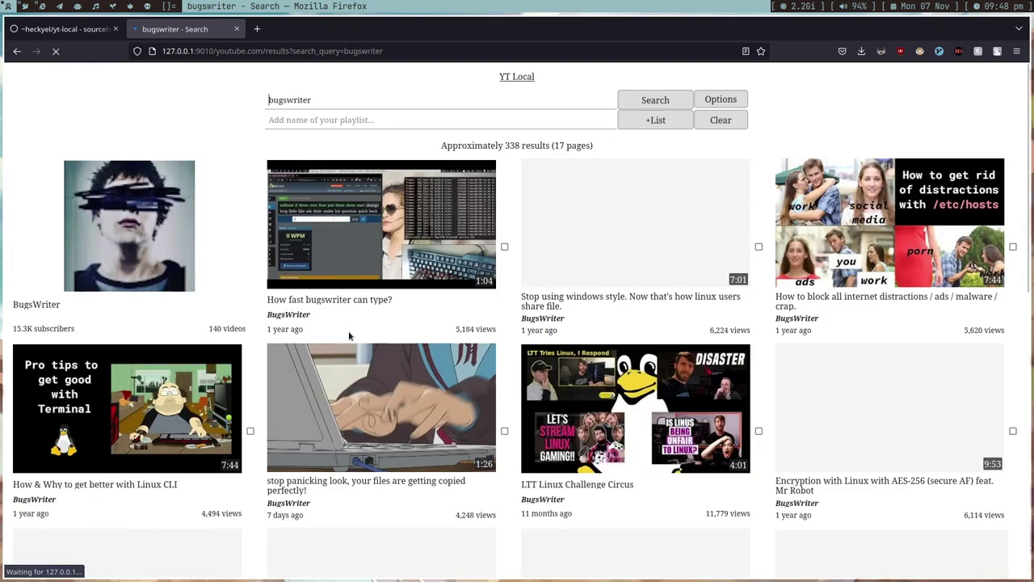
Step: Play the video "stop panicking look, your files are getting copied perfectly!" from the search results and mute it
scroll(348, 330, down, 5)
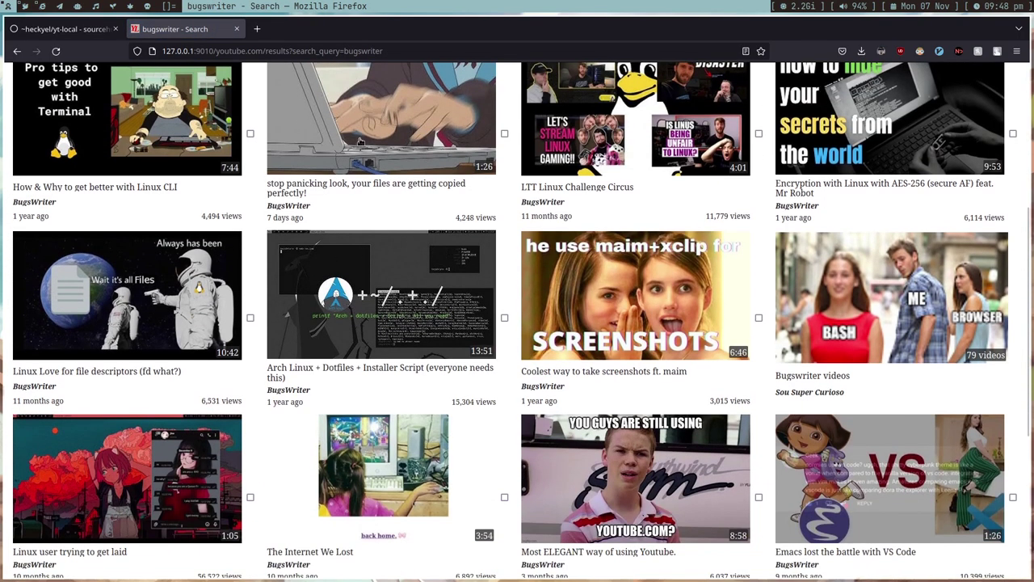
click(361, 142)
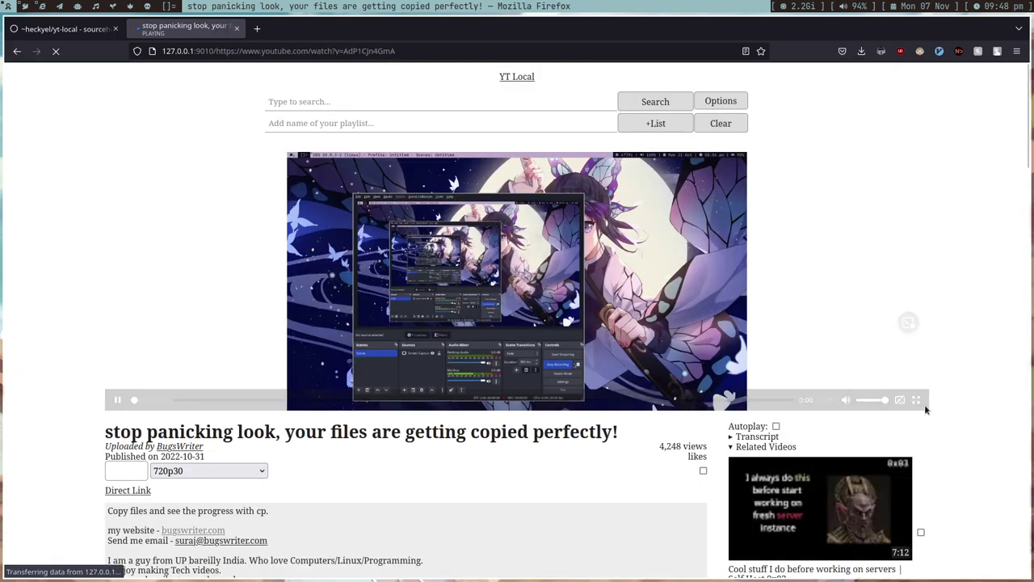
click(861, 401)
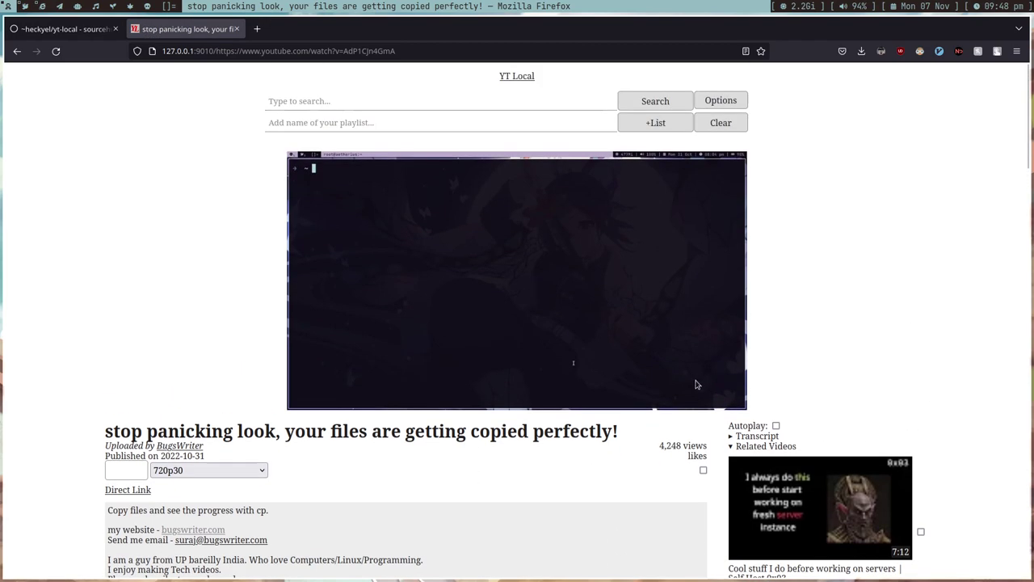
Step: Look at the quality options available for the playing video
click(218, 470)
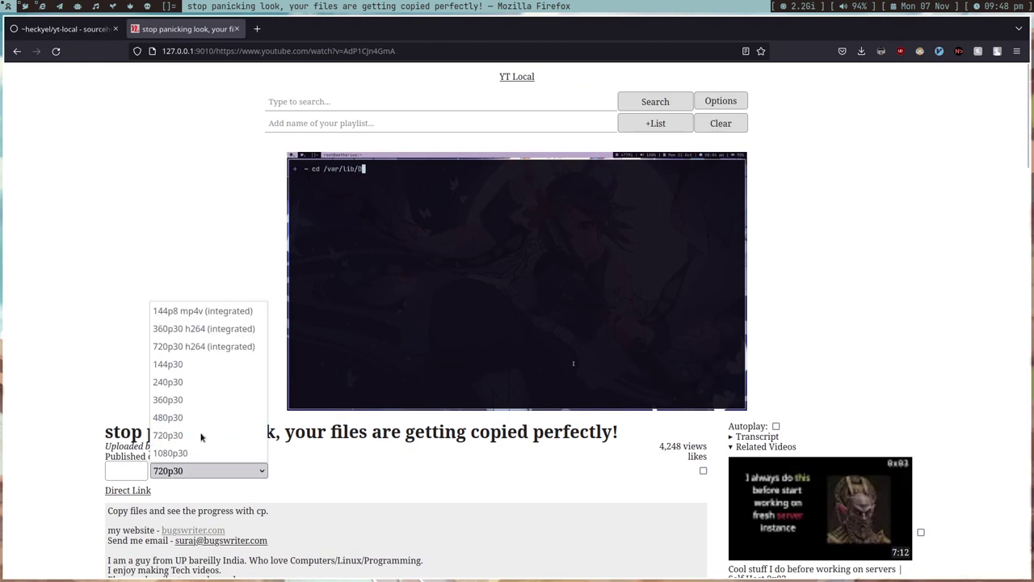
click(353, 477)
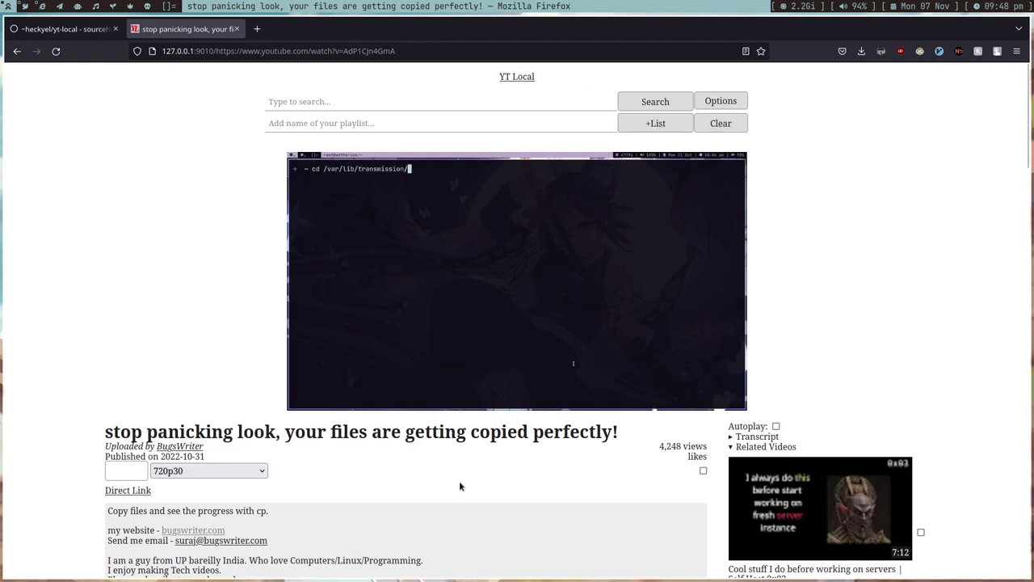
click(215, 471)
click(326, 476)
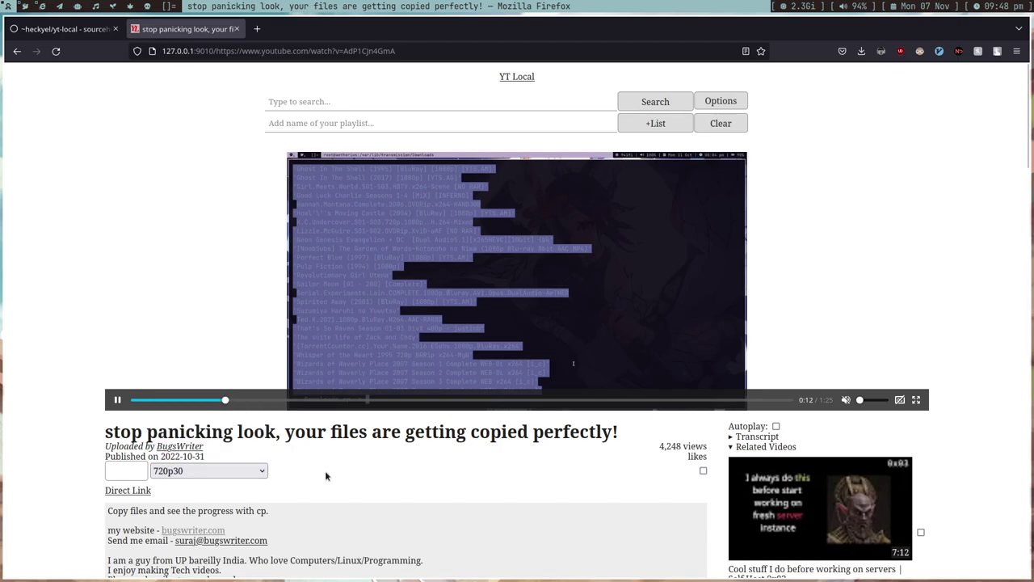
Step: Leave the video, open YT Local's settings from its home page and look through the network and interface options
click(17, 51)
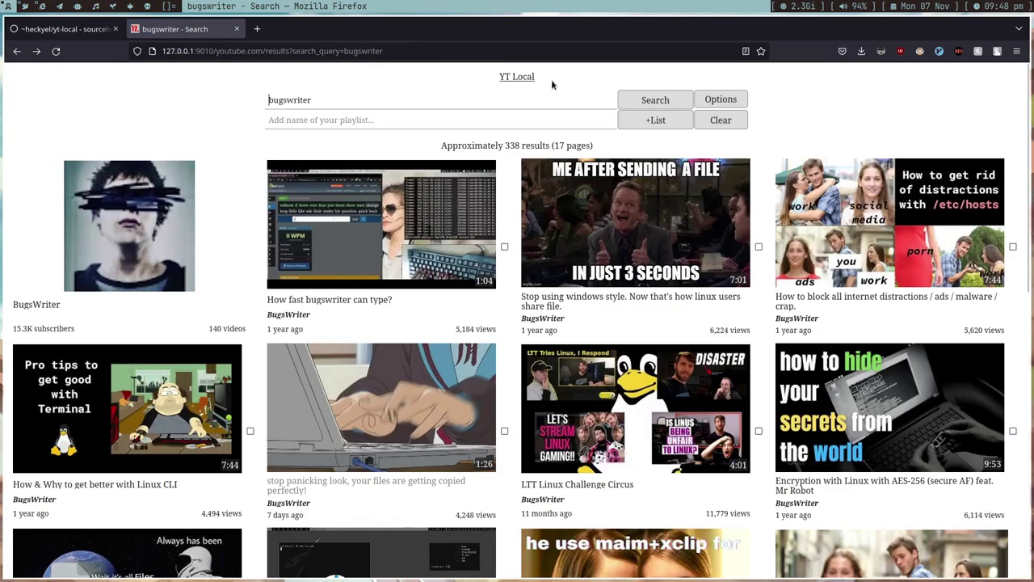
click(518, 74)
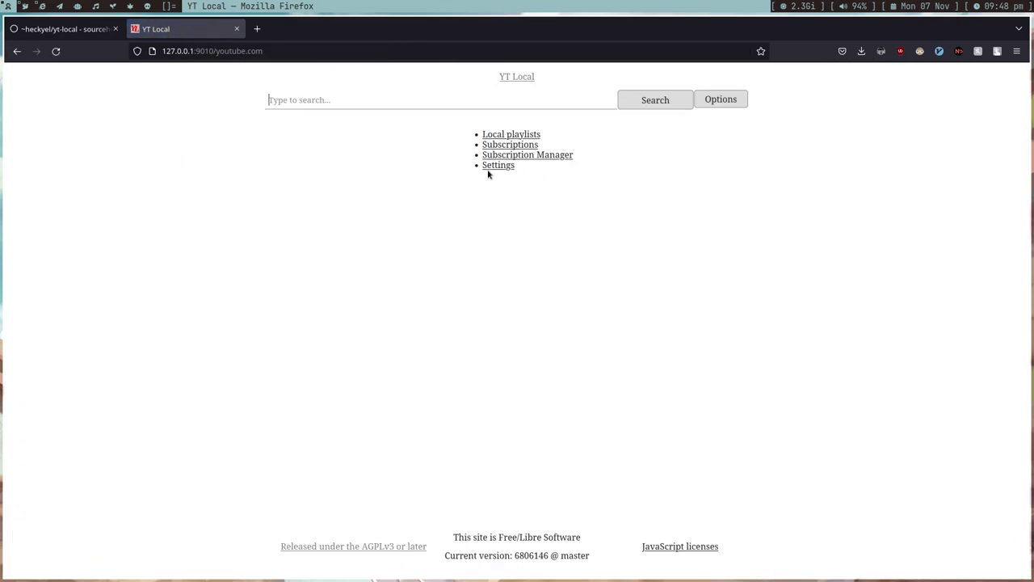
click(490, 166)
scroll(517, 276, down, 3)
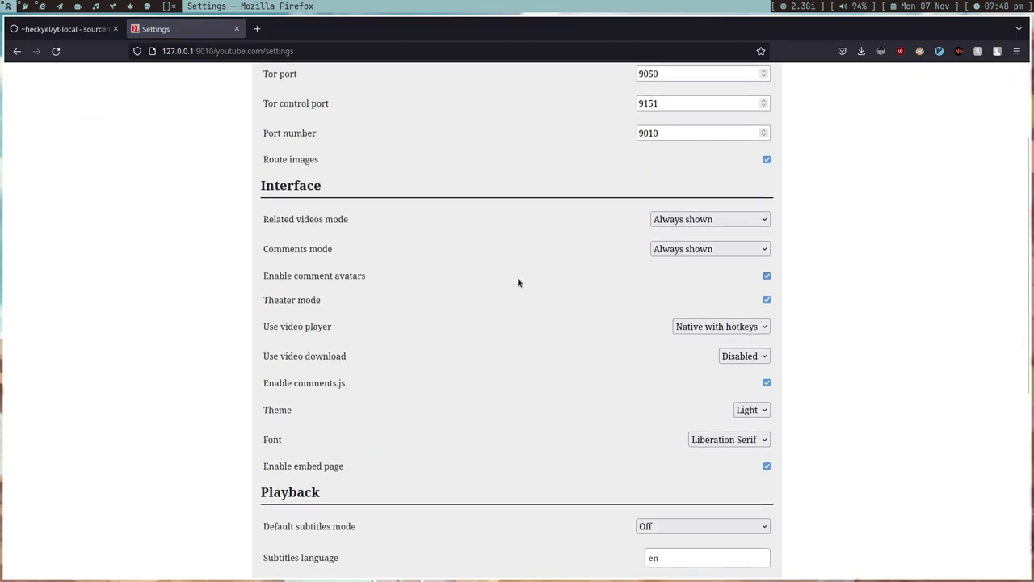
scroll(613, 287, up, 2)
scroll(613, 288, down, 5)
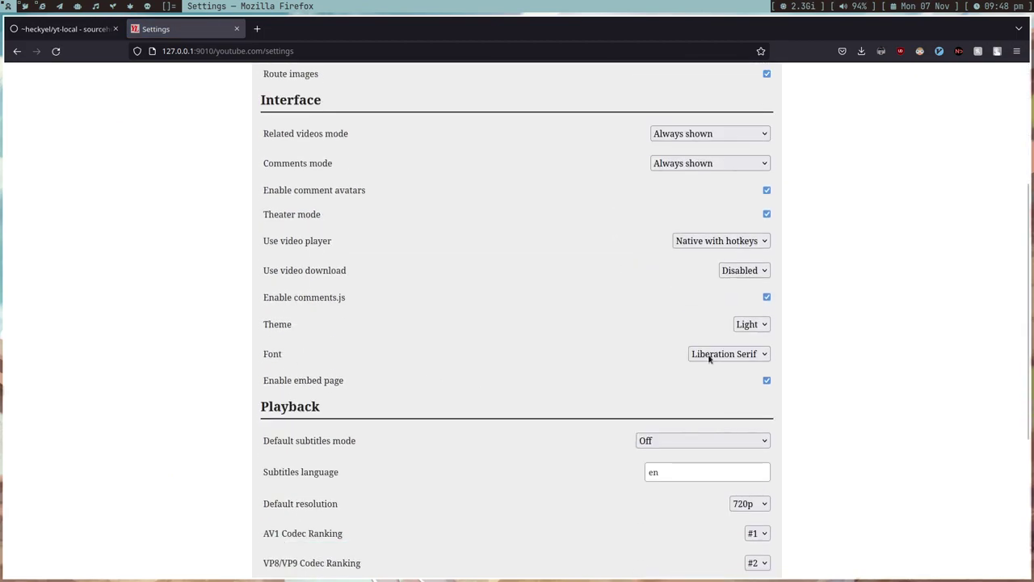
Step: Set the default playback resolution to 1080p and save the settings
click(752, 285)
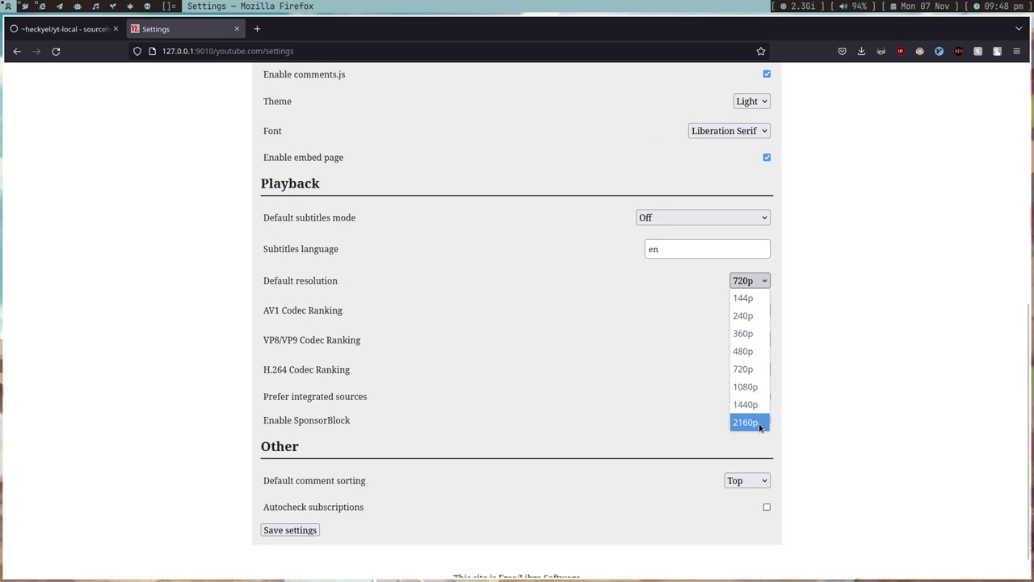
click(745, 387)
scroll(872, 417, down, 1)
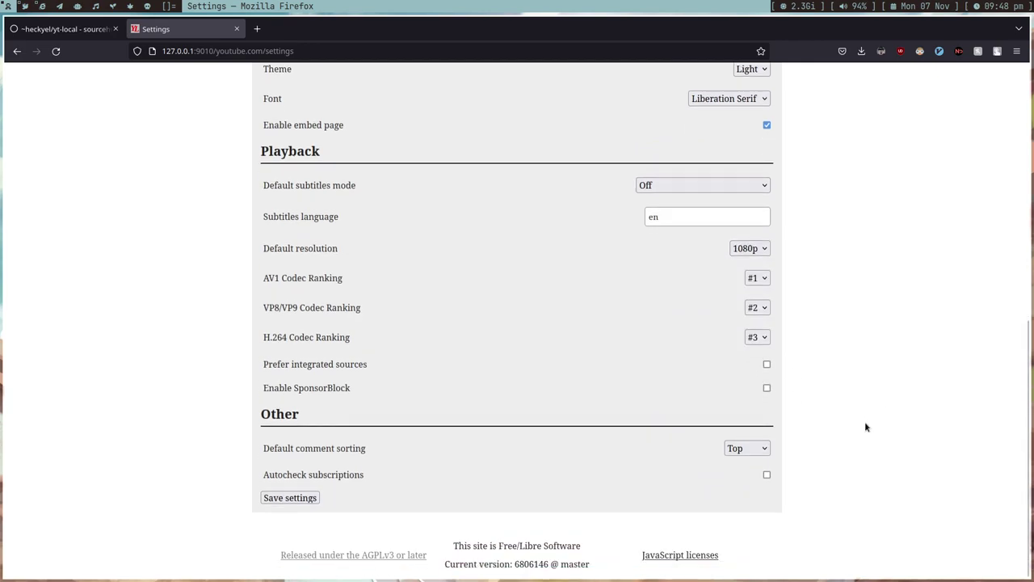
click(290, 498)
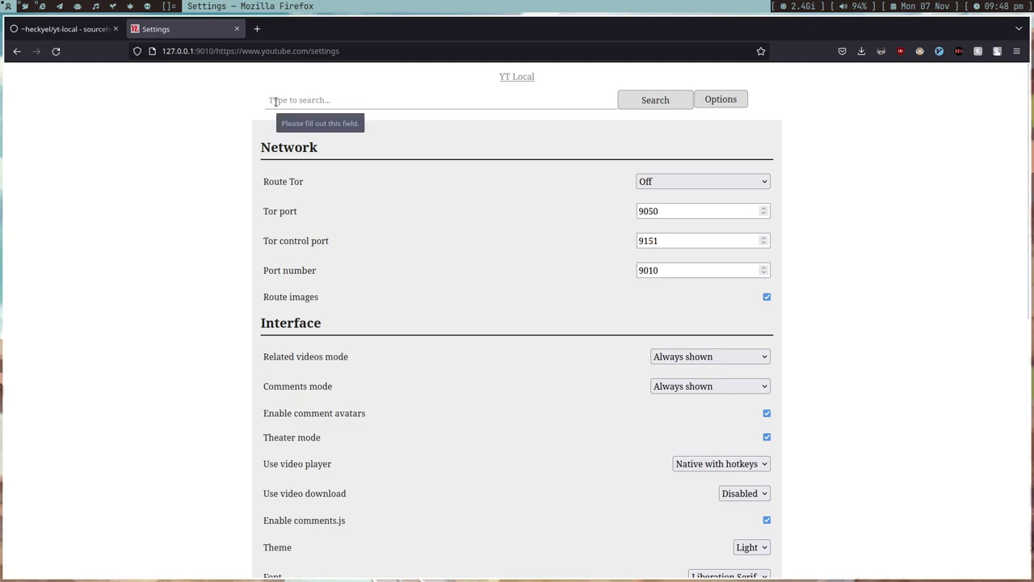
Step: Search YT Local for "distrotube" and look through the video results
text(distrotube)
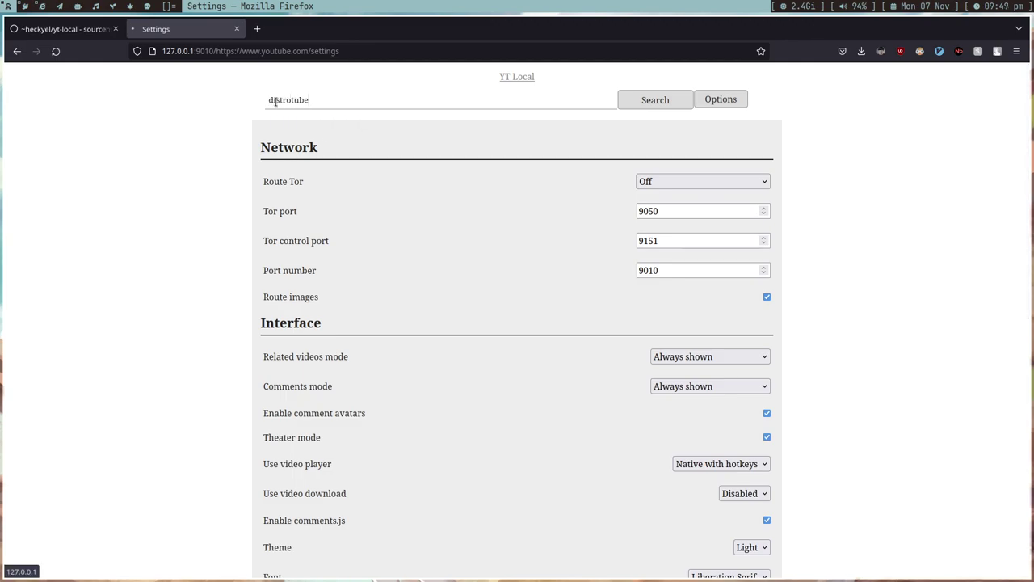
key(Return)
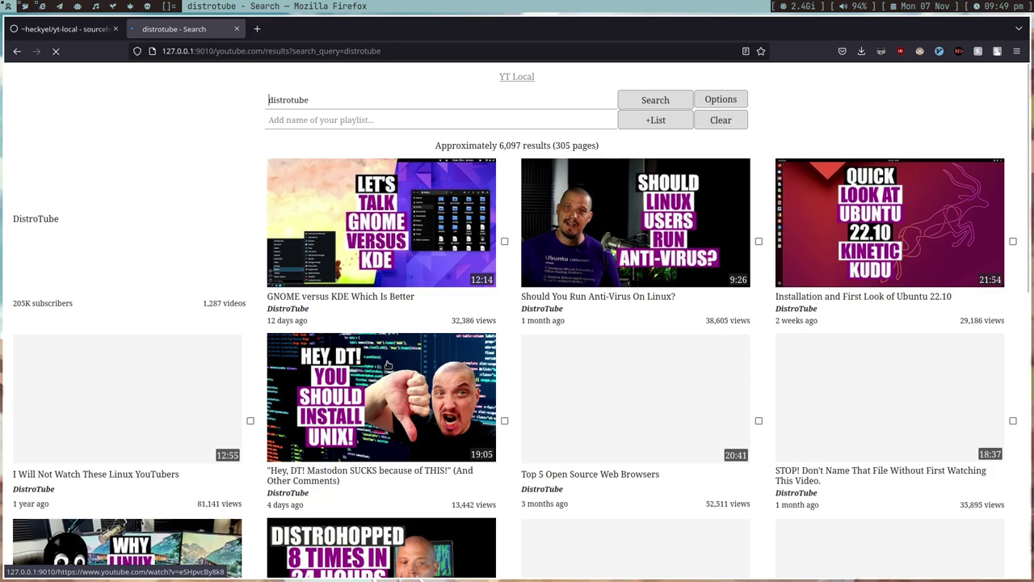
scroll(400, 340, down, 4)
scroll(413, 352, up, 3)
scroll(417, 355, up, 2)
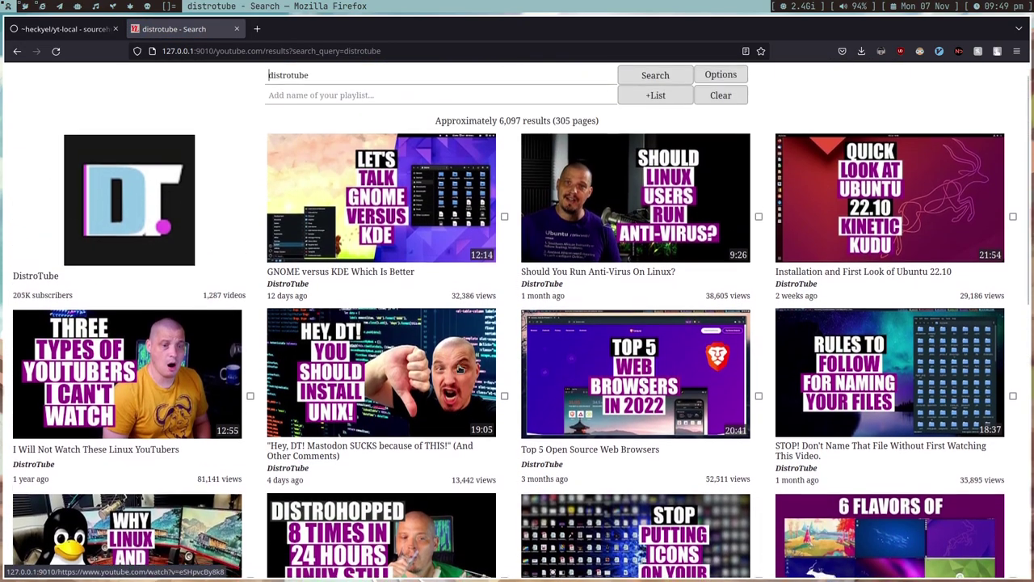
scroll(464, 368, down, 5)
scroll(464, 368, down, 5)
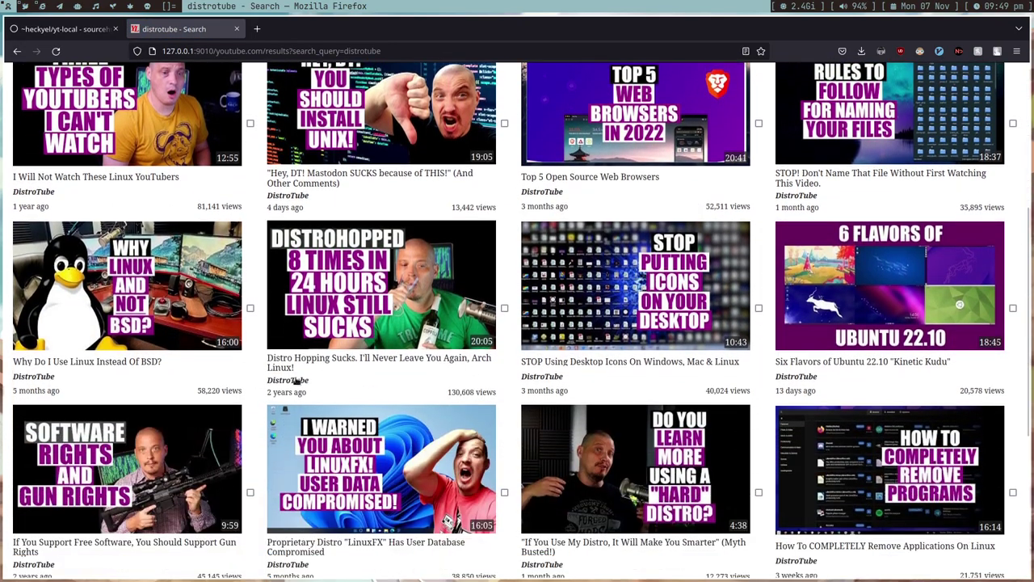
scroll(517, 492, up, 5)
scroll(517, 493, up, 4)
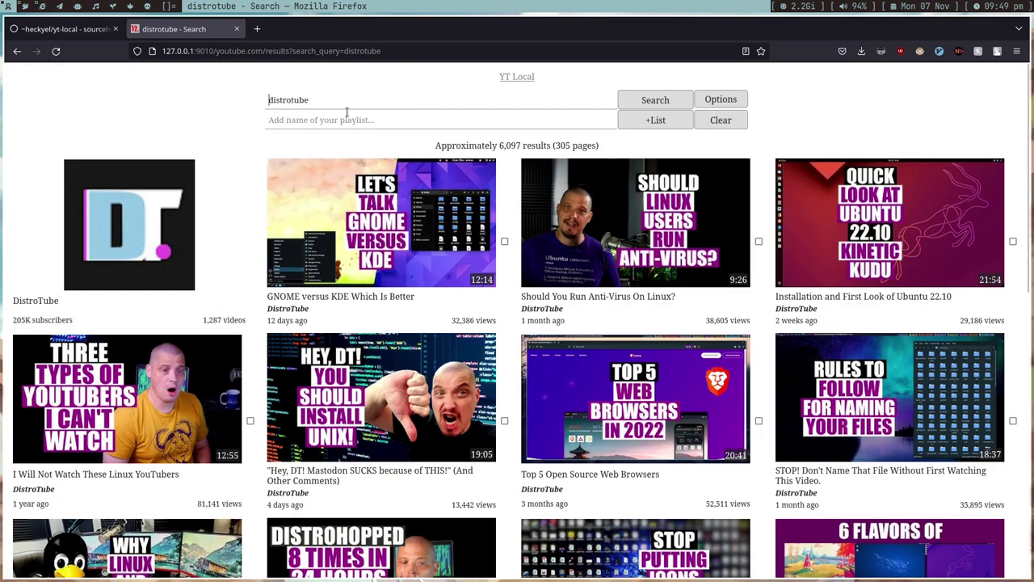
drag(325, 100, 275, 97)
click(258, 93)
double_click(329, 107)
text(luke)
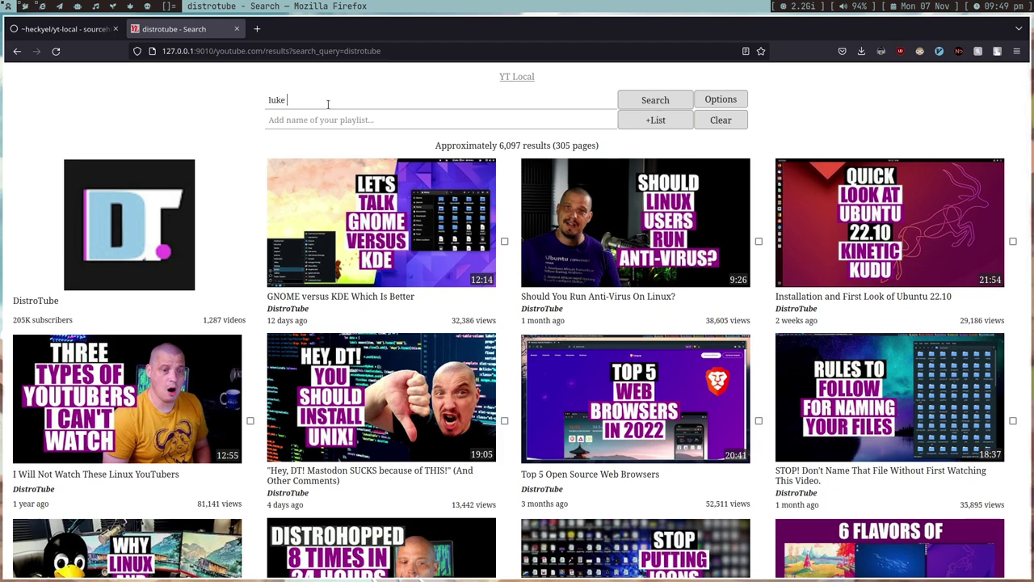
key(ctrl+BackSpace)
Step: Play the video "GNOME versus KDE Which Is Better" muted and look through its description and comments
click(329, 225)
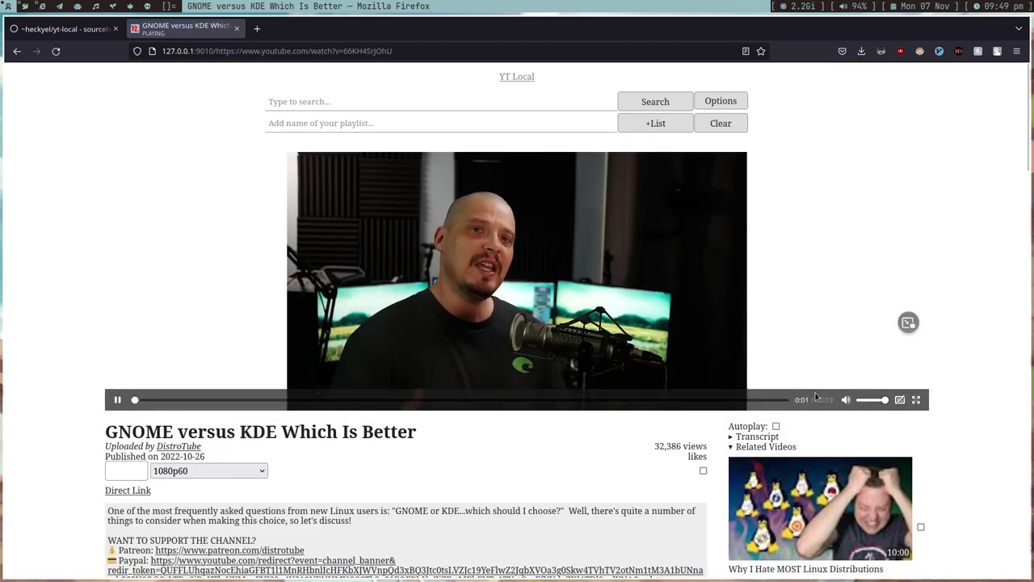
click(860, 402)
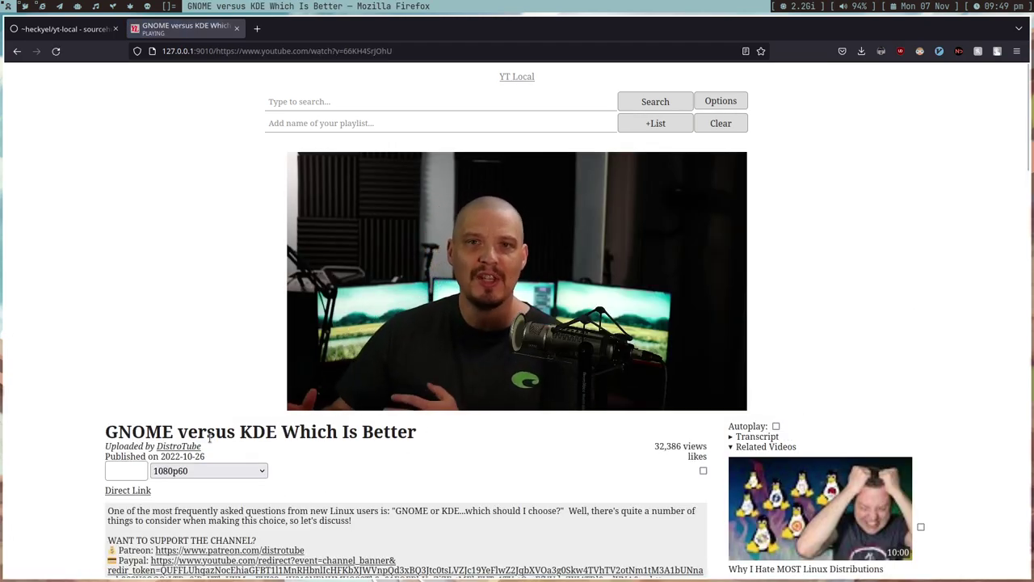
scroll(186, 489, down, 15)
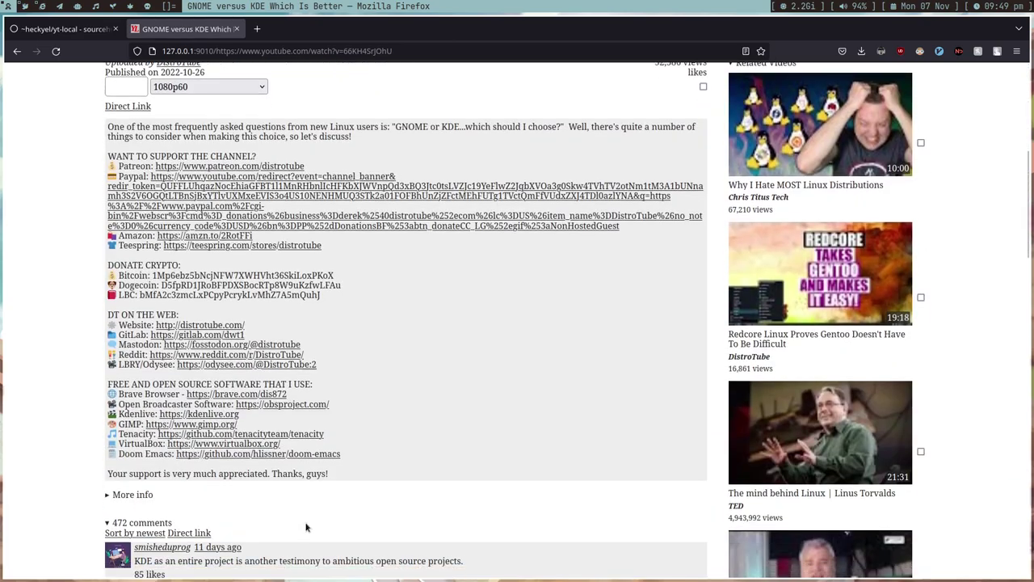
scroll(214, 408, down, 10)
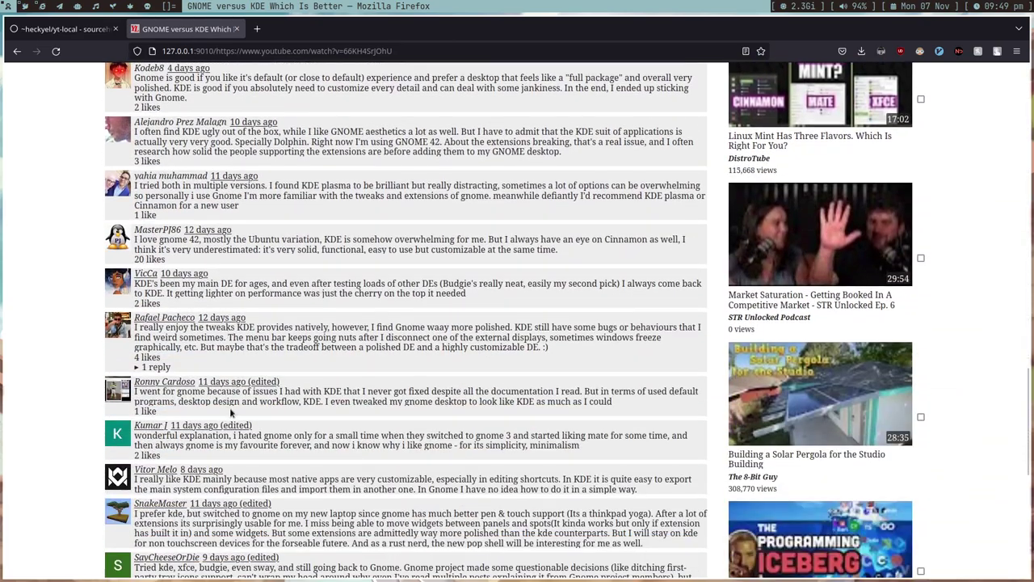
scroll(469, 547, up, 8)
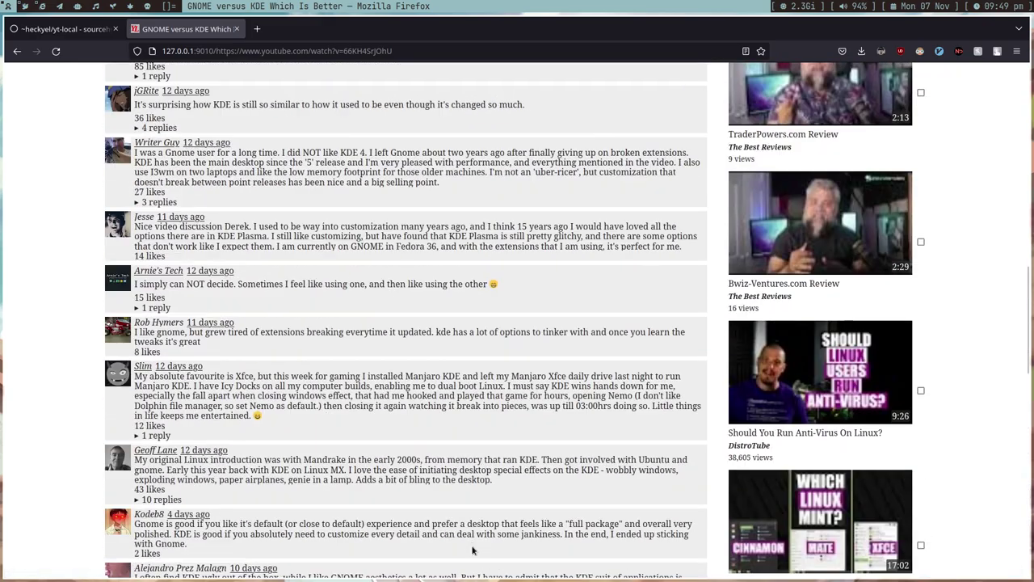
scroll(472, 547, down, 3)
scroll(472, 547, down, 8)
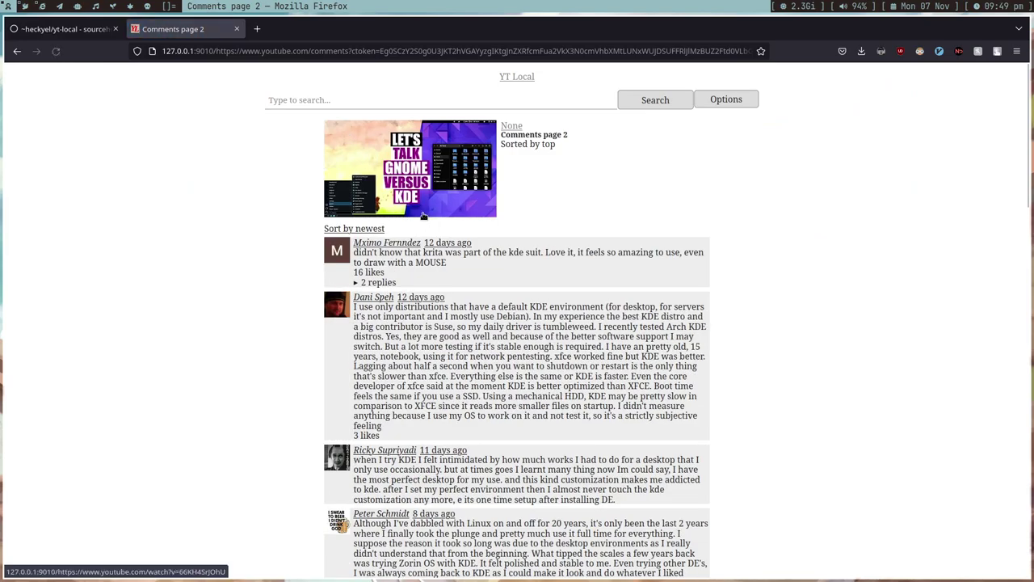
Step: Look through page 2 of the video's comments and load comments page 3
scroll(420, 339, down, 6)
scroll(424, 343, up, 6)
scroll(424, 344, down, 15)
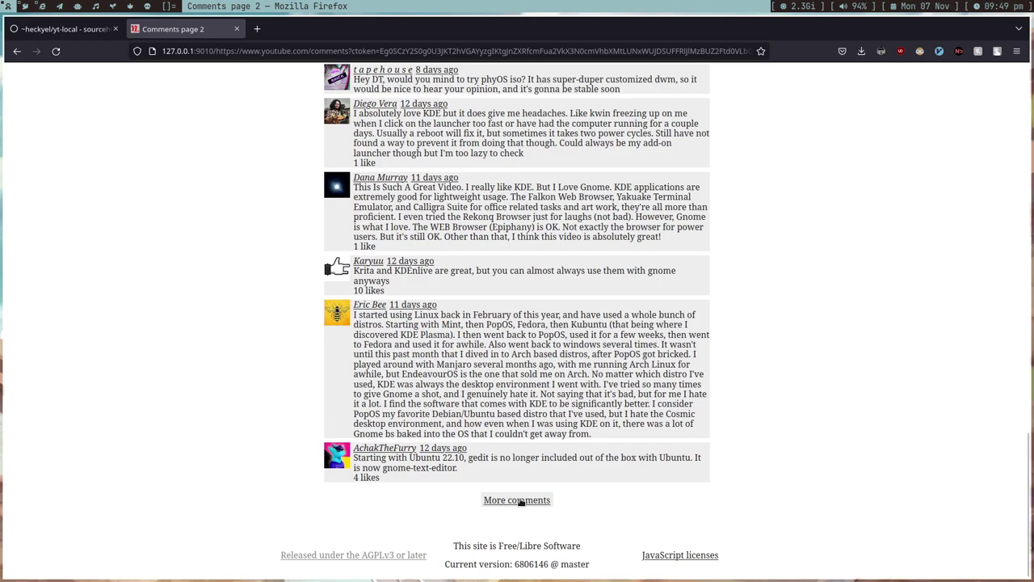
click(517, 501)
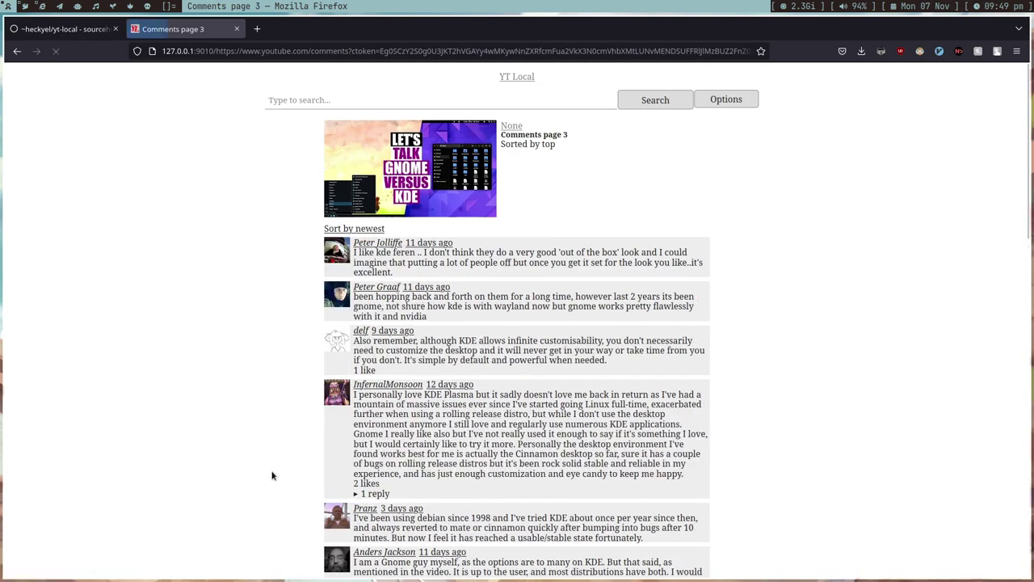
Step: View the Subscriptions page from YT Local's home page, and switch to the workspace holding the server terminal
click(530, 76)
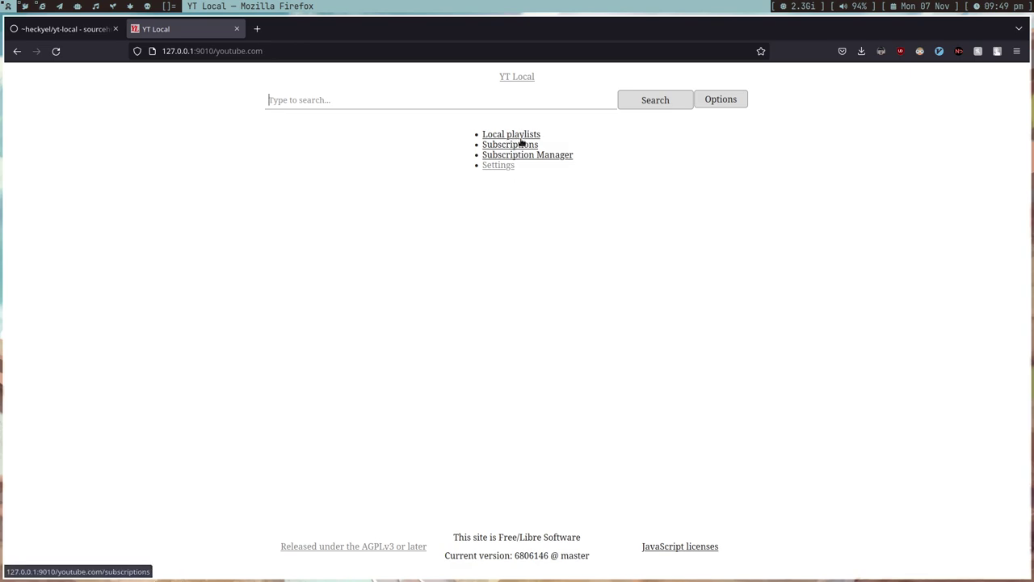
click(518, 145)
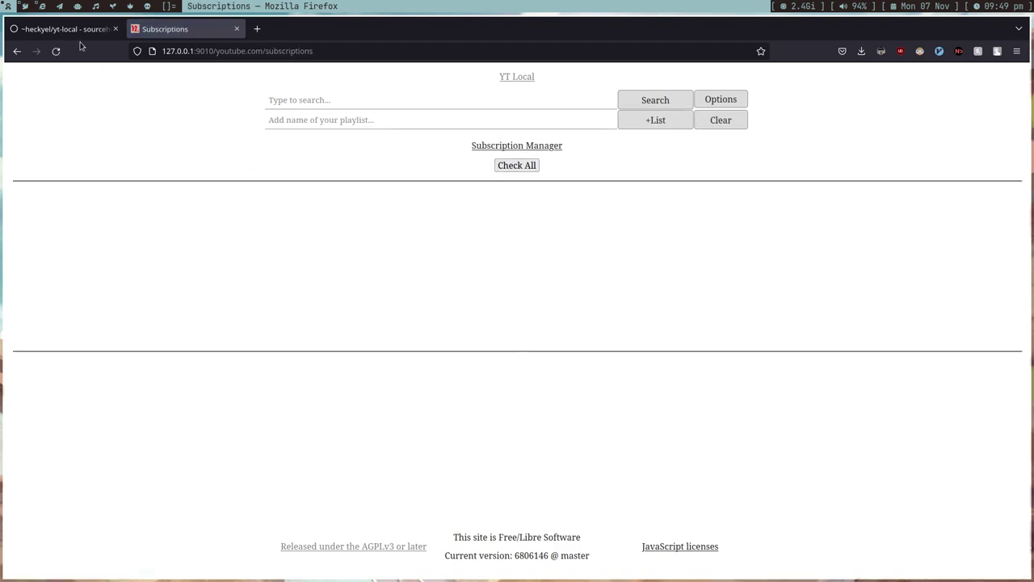
click(40, 6)
key(super+Return)
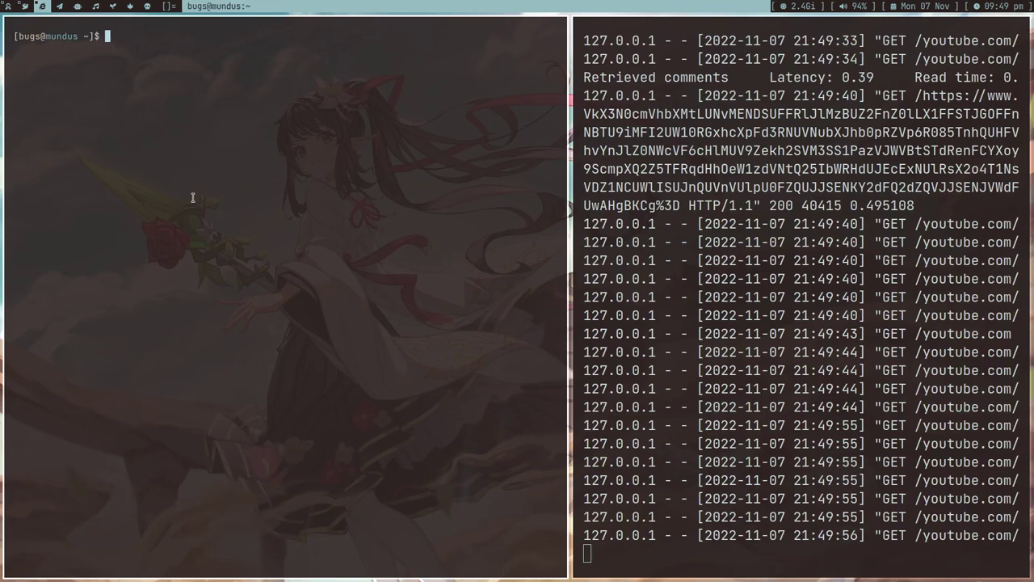
key(Return)
key(Return)
key(Return)
text(yt -)
key(BackSpace)
key(BackSpace)
key(BackSpace)
key(BackSpace)
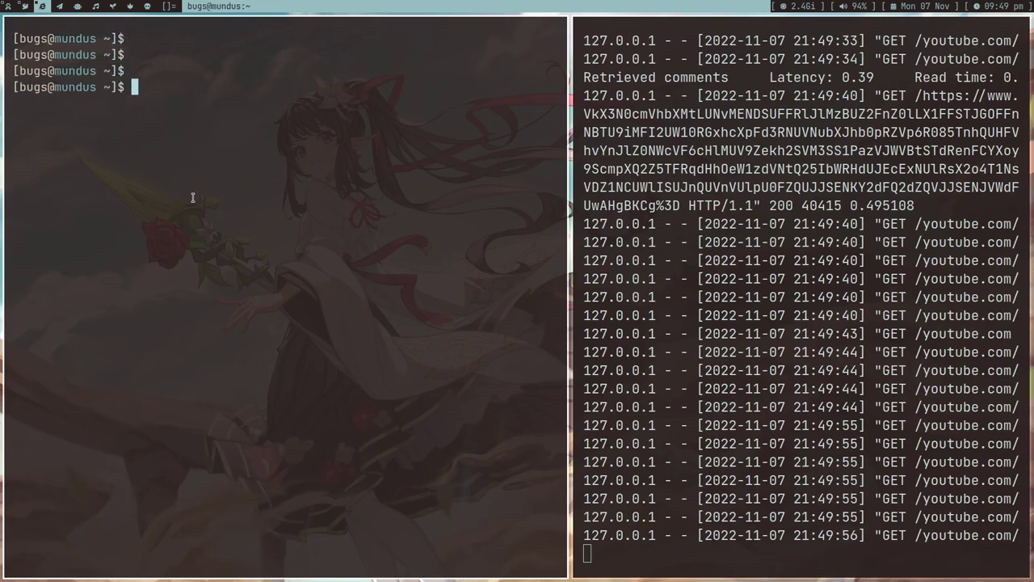
key(ctrl+d)
Step: Launch Emacs and look at the contents of ~/yt-local/ in the find-file prompt without opening a file
key(super+e)
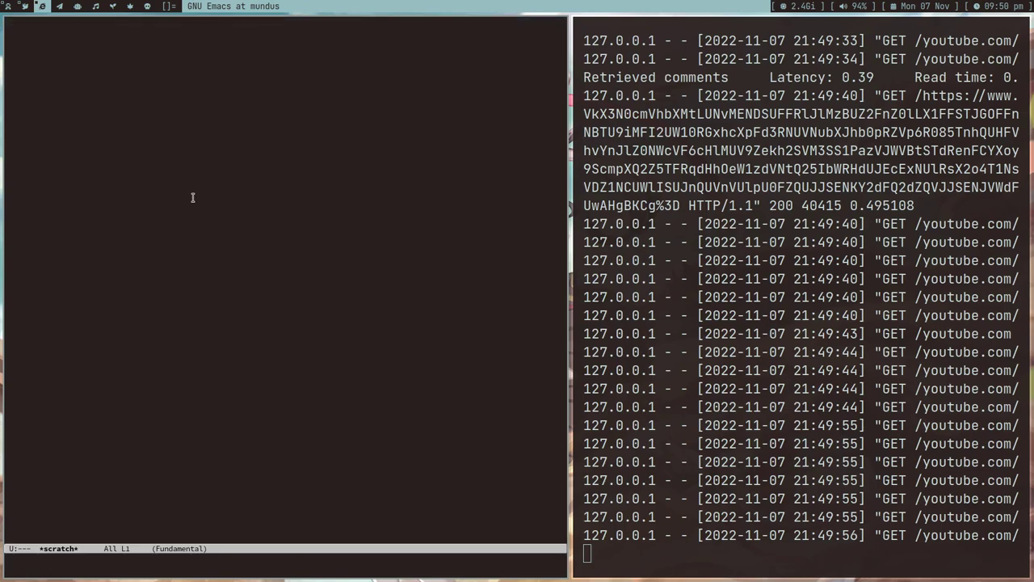
key(ctrl+x)
key(ctrl+f)
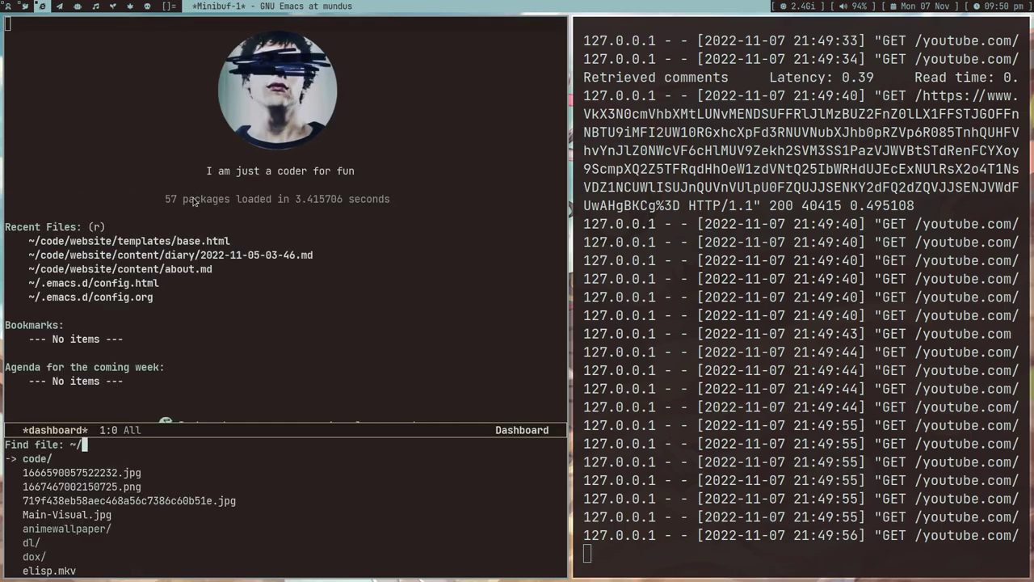
text(yt-local/)
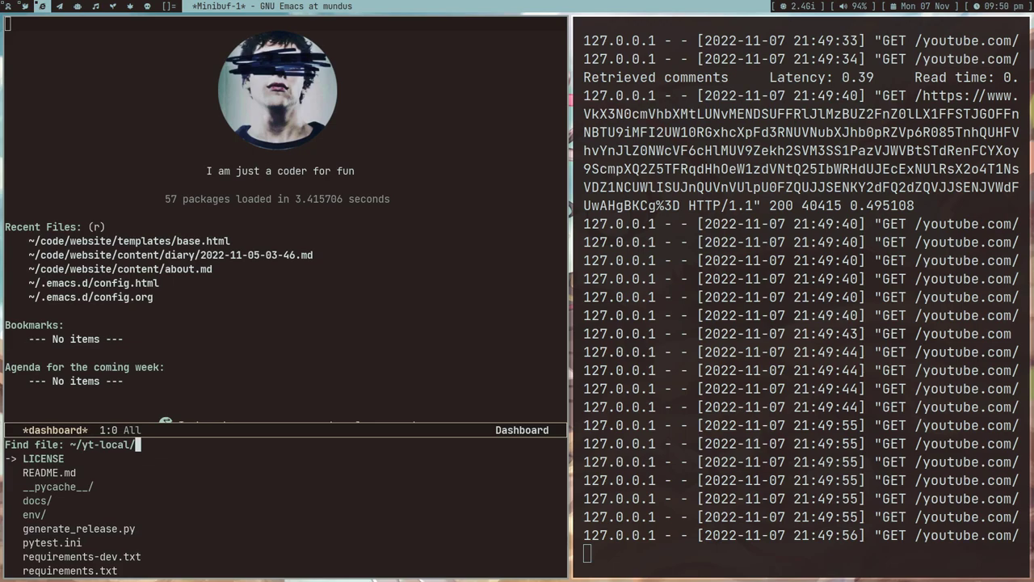
key(ctrl+g)
Step: Open the custom themes list, switch the Emacs theme to spacemacs-light, and close the list
key(alt+x)
text(custom)
key(Return)
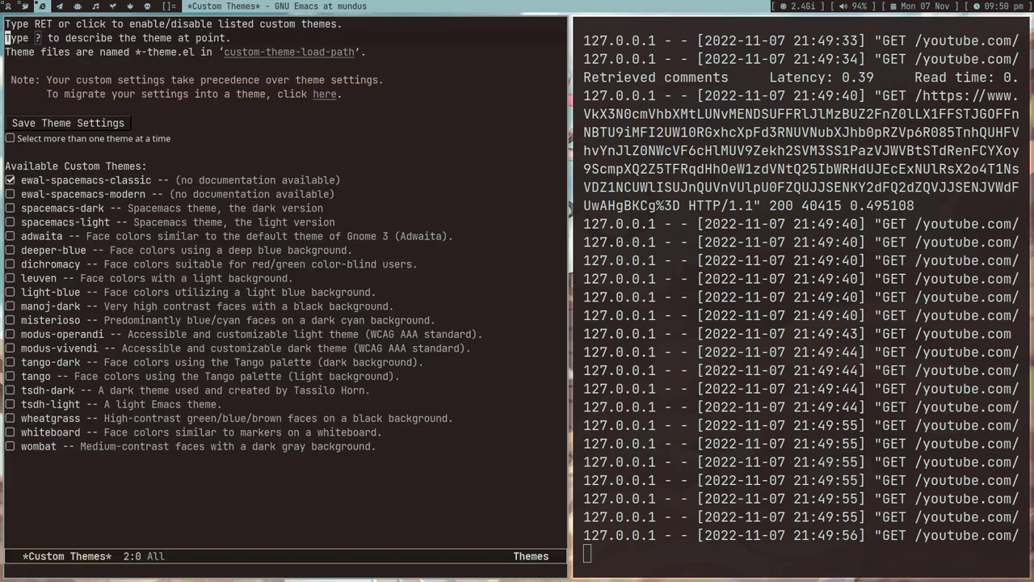
key(Down)
key(Down)
key(Down)
key(Down)
key(Down)
key(Down)
key(Up)
key(Up)
key(Return)
key(Down)
key(Return)
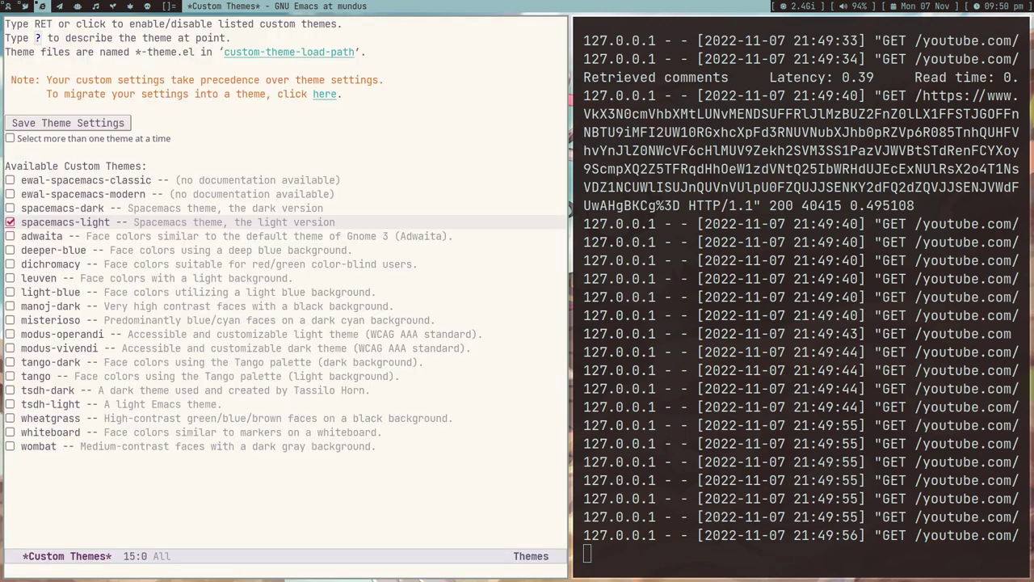
key(q)
Step: Look through the contents of ~/yt-local/ in the find-file prompt and leave it without opening a file
key(ctrl+x)
key(ctrl+f)
text(yt-)
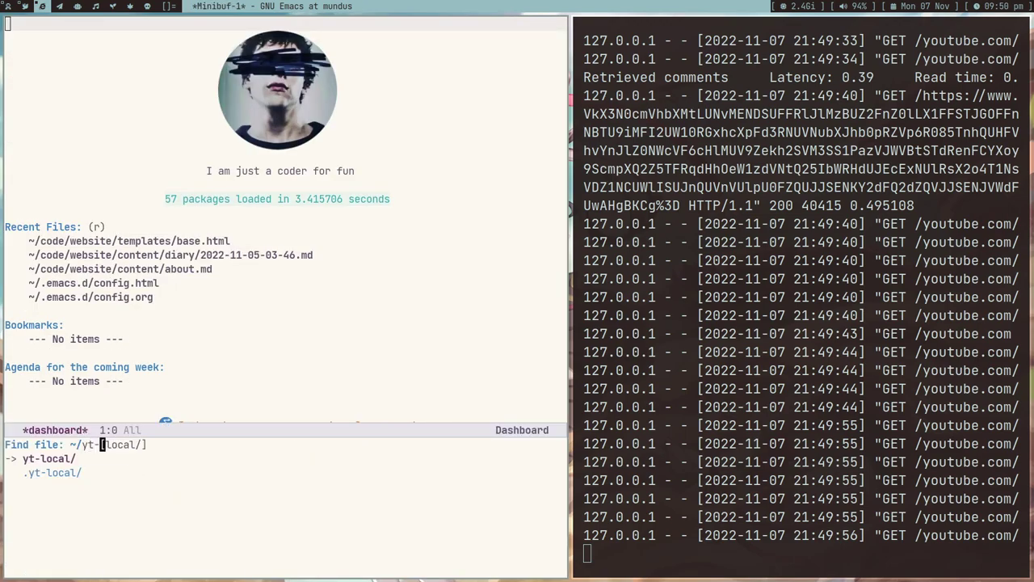
key(Return)
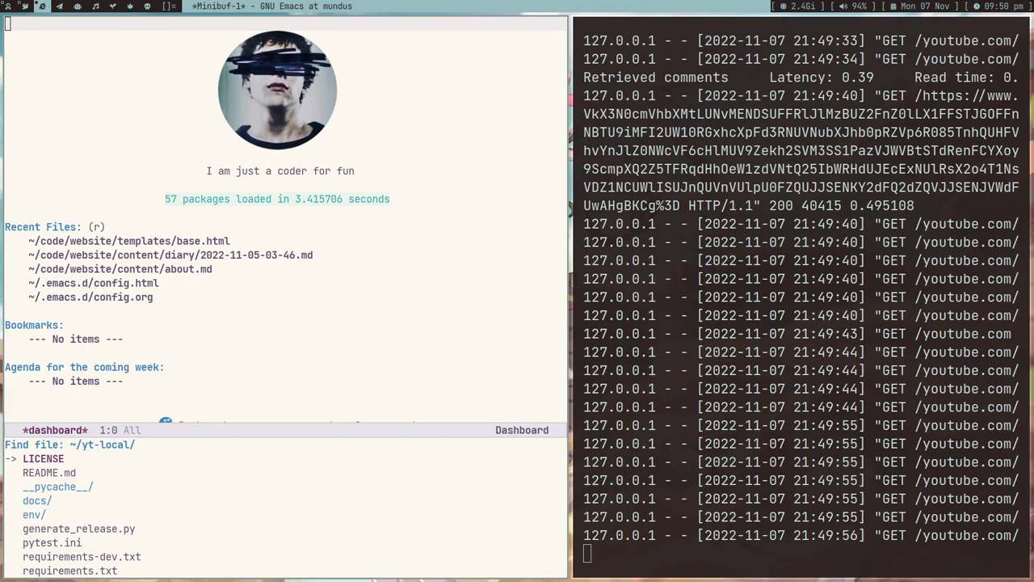
key(Down)
key(Down)
key(Down)
key(Down)
key(Down)
key(Down)
key(Down)
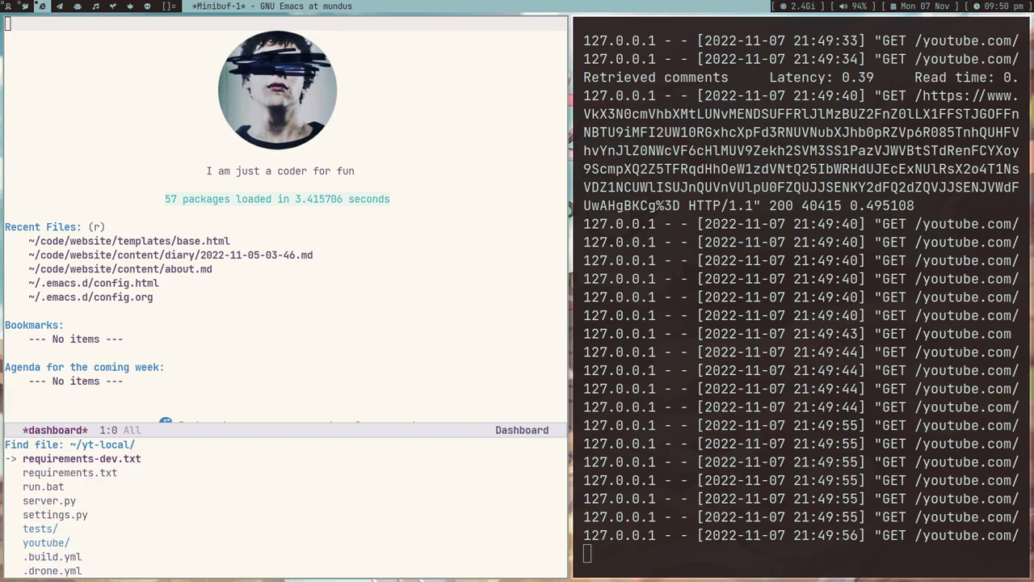
key(ctrl+g)
Step: Open the home directory in Dired
key(alt+x)
text(dired)
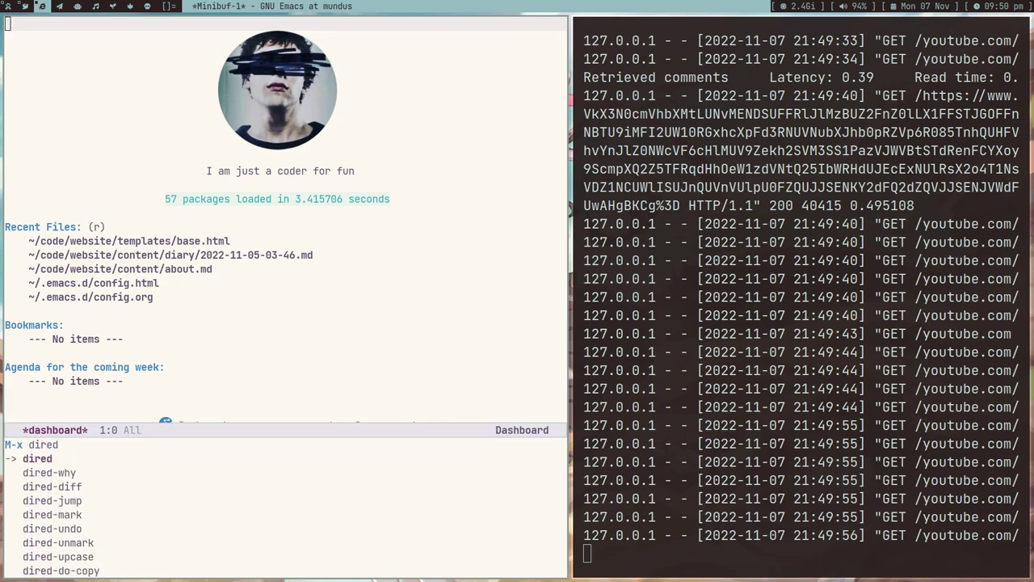
key(Return)
key(Return)
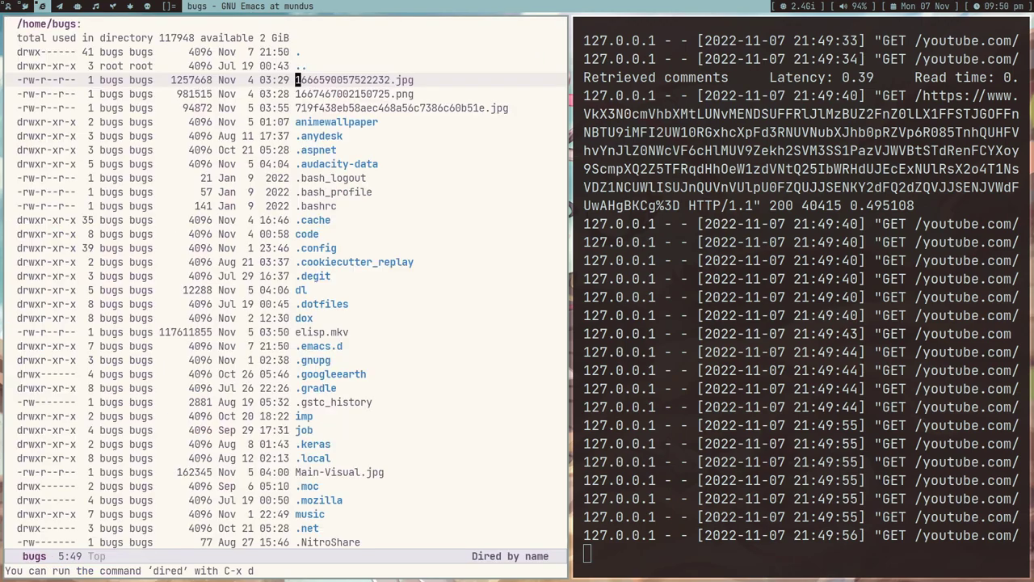
Step: Find and open the hidden .yt-local directory, look inside its data folder, and return to .yt-local
key(ctrl+s)
text(.yt-lo)
key(Return)
key(Return)
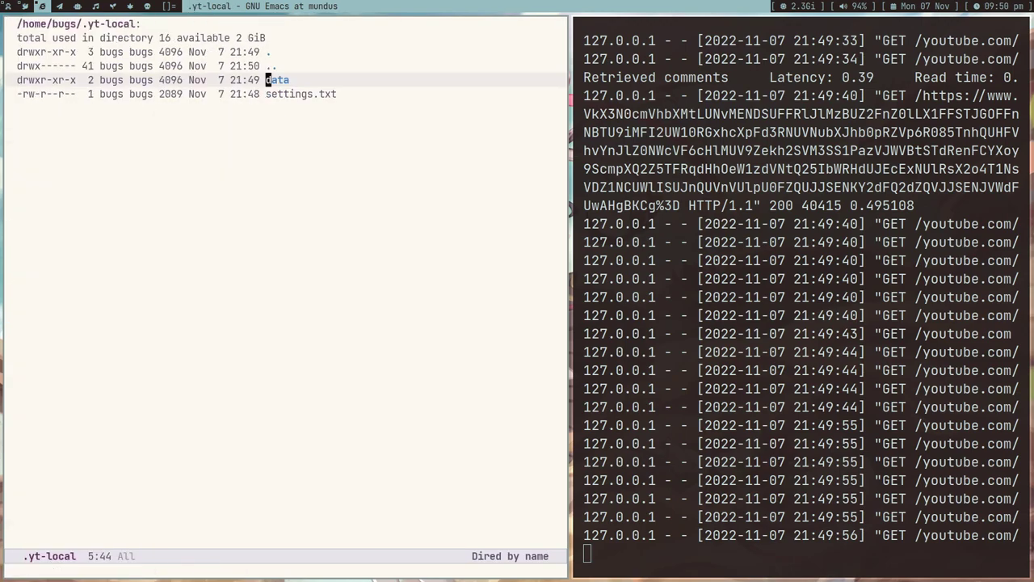
key(Return)
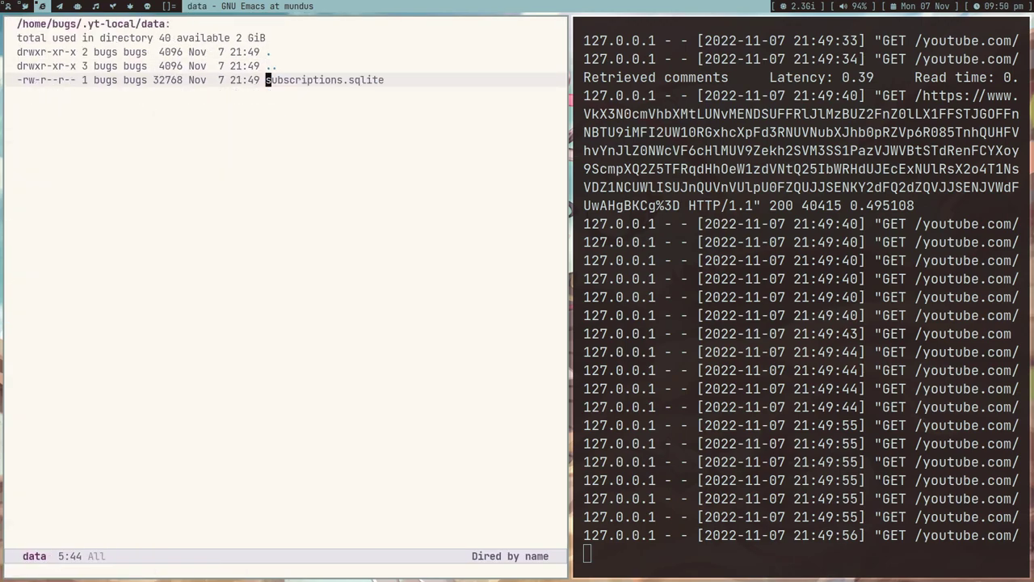
key(Up)
key(Up)
key(Down)
key(Return)
key(Up)
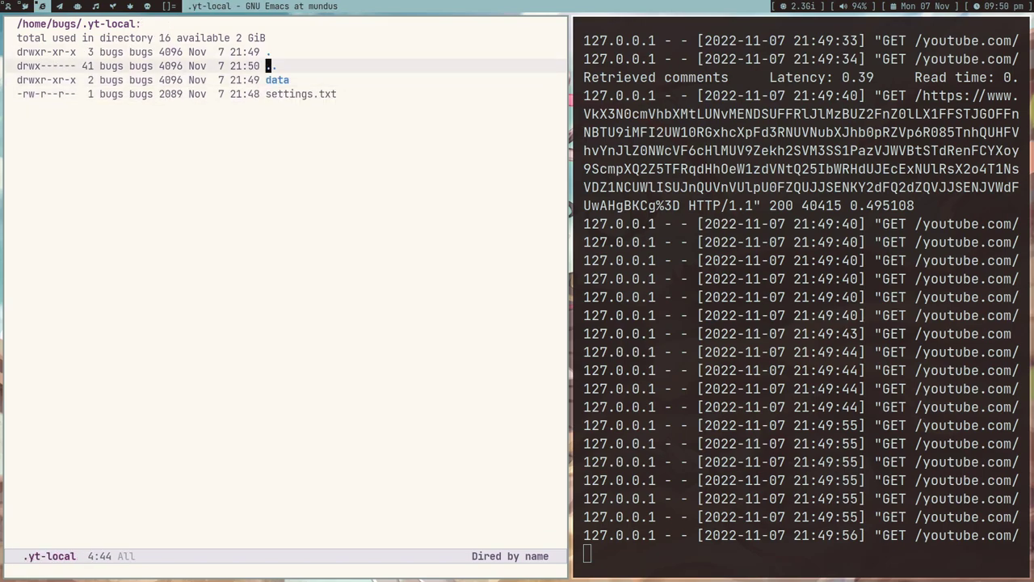
Step: Go back to the home directory, open the yt-local project directory, and look through its files and folders
key(Return)
key(Down)
key(Return)
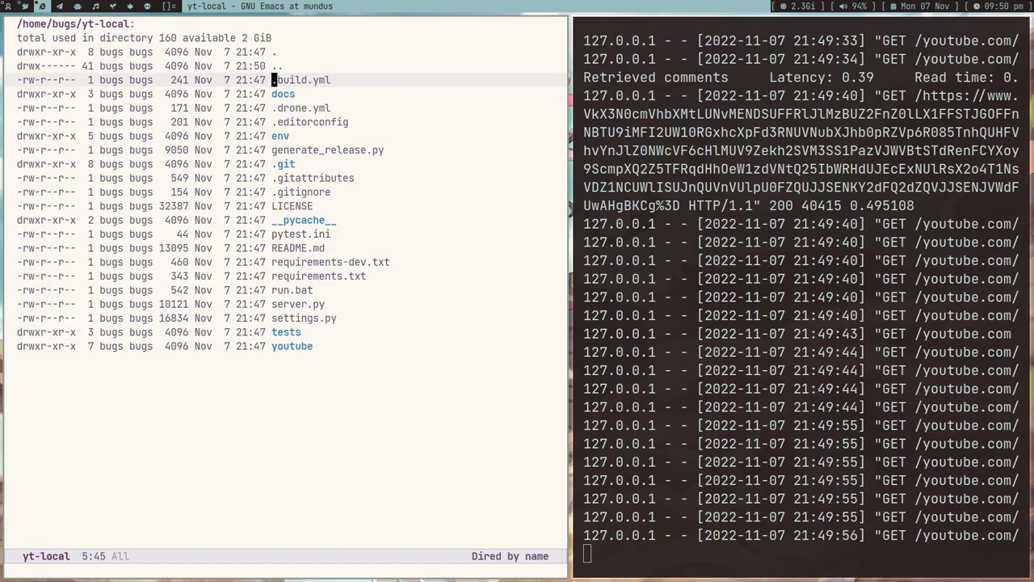
key(Down)
key(Down)
key(Down)
key(Down)
key(Down)
key(Down)
key(Down)
key(Down)
key(Down)
key(Down)
key(Down)
key(Down)
key(Down)
key(Down)
key(Down)
key(Down)
key(Down)
key(Down)
key(Down)
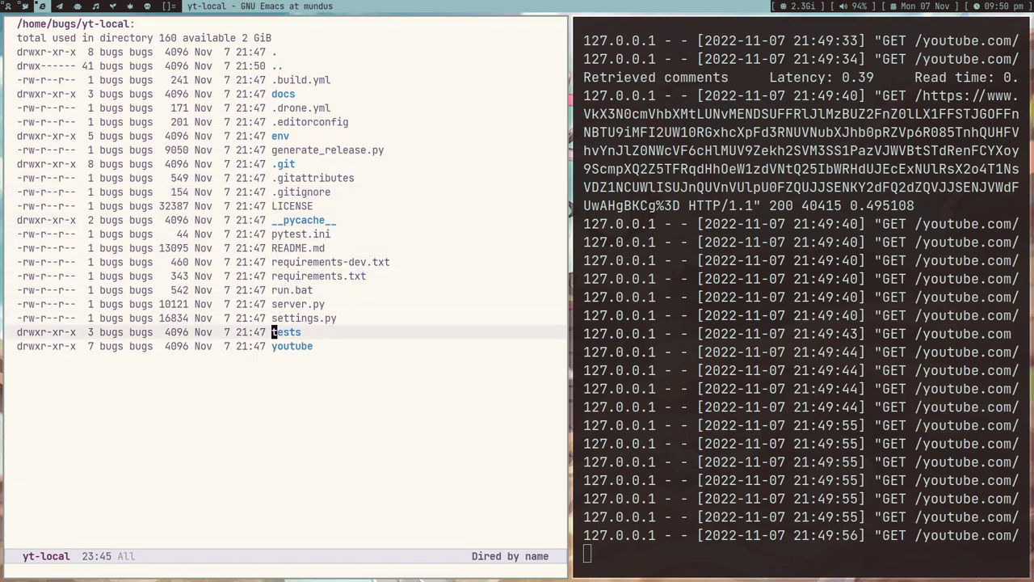
Step: Open the project's youtube folder and look through its Python files and subfolders
key(Return)
key(Down)
key(Down)
key(Down)
key(Down)
key(Down)
key(Down)
key(Down)
key(Down)
key(Down)
key(Down)
key(Down)
key(Down)
key(Down)
key(Down)
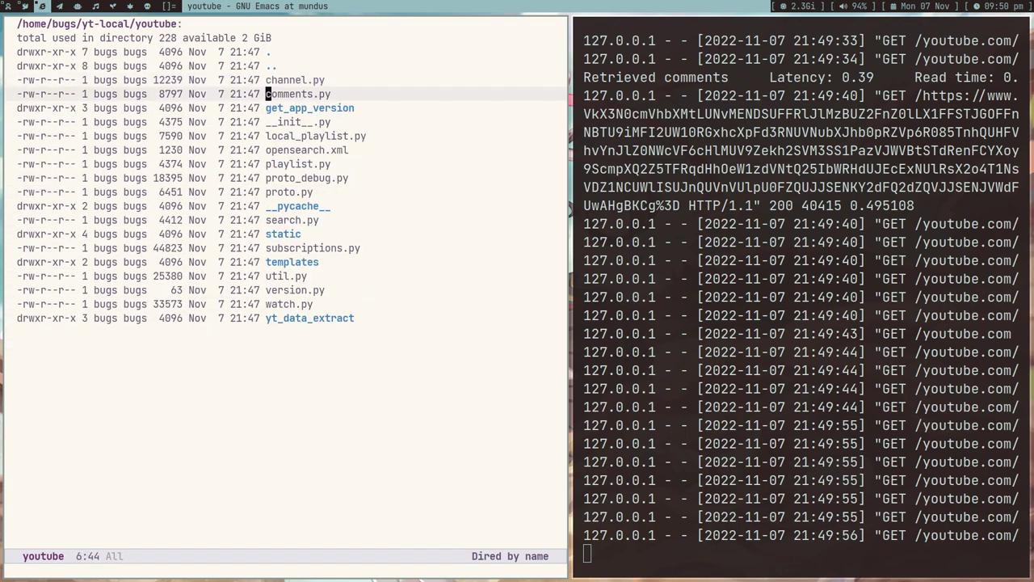
Step: Open the static folder inside youtube and look through its stylesheets
key(Up)
key(Up)
key(Up)
key(Return)
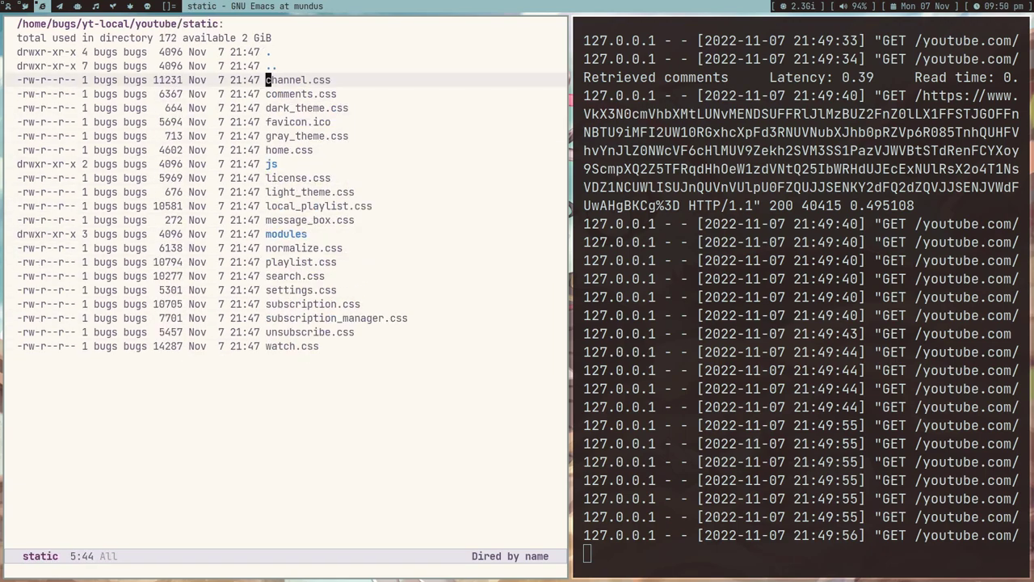
key(Down)
key(Down)
key(Down)
key(Down)
key(Down)
key(Up)
key(Down)
key(Down)
key(Down)
key(Down)
key(Down)
key(Down)
key(Down)
key(Down)
key(Down)
key(Down)
key(Down)
key(Down)
key(Down)
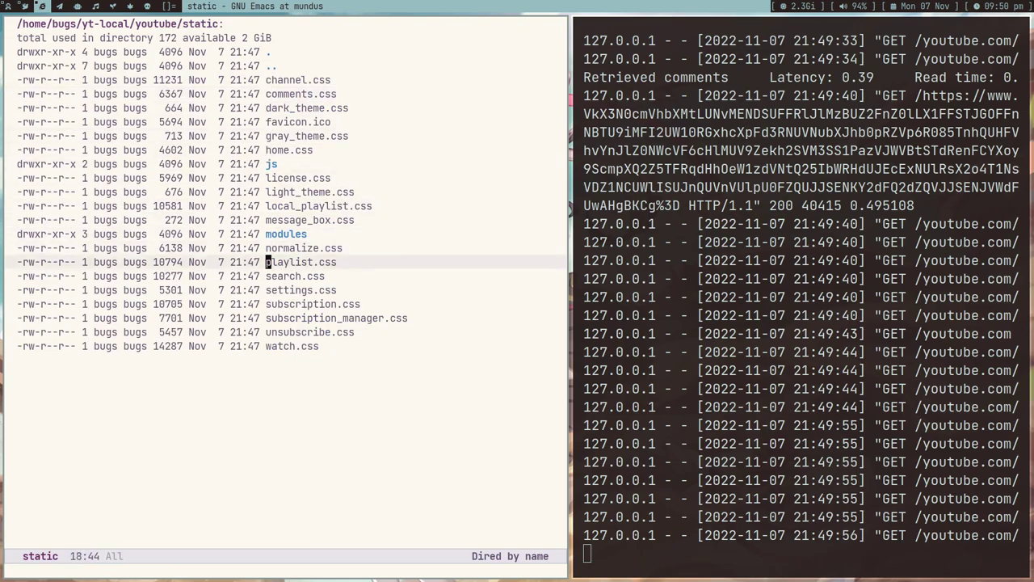
Step: Switch to Firefox, view the Subscription Manager page, and return to YT Local's home page
key(super+1)
click(509, 145)
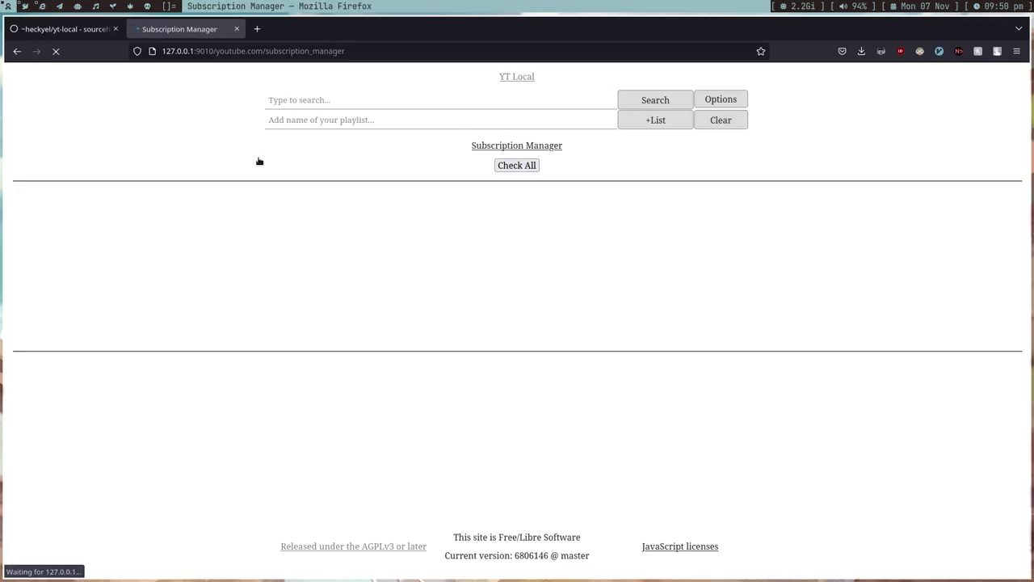
click(517, 78)
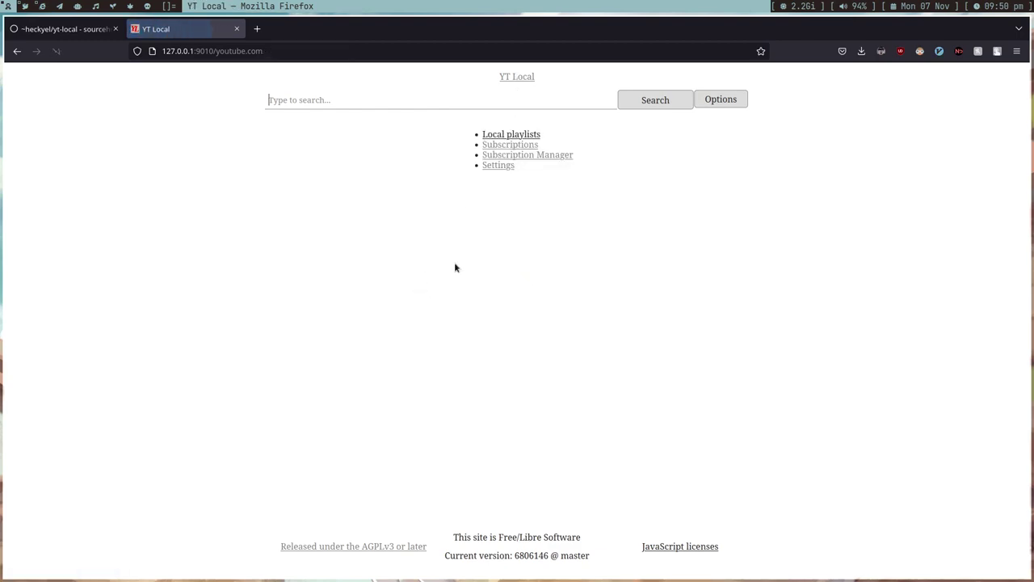
Step: Open YT Local's Settings page, find the Theme setting, and view its choices without changing the theme
click(498, 167)
scroll(688, 353, down, 5)
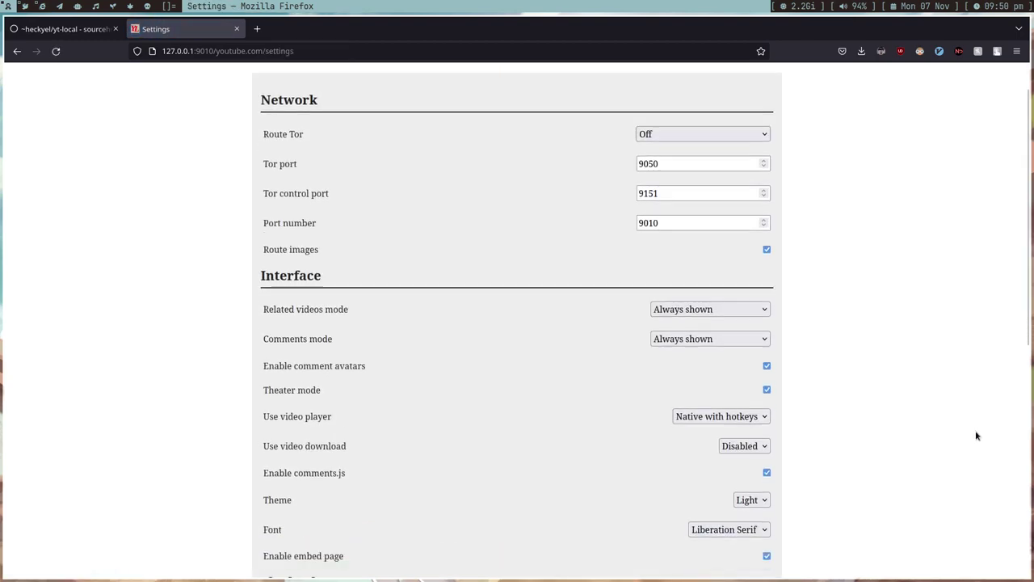
key(ctrl+f)
text(themes)
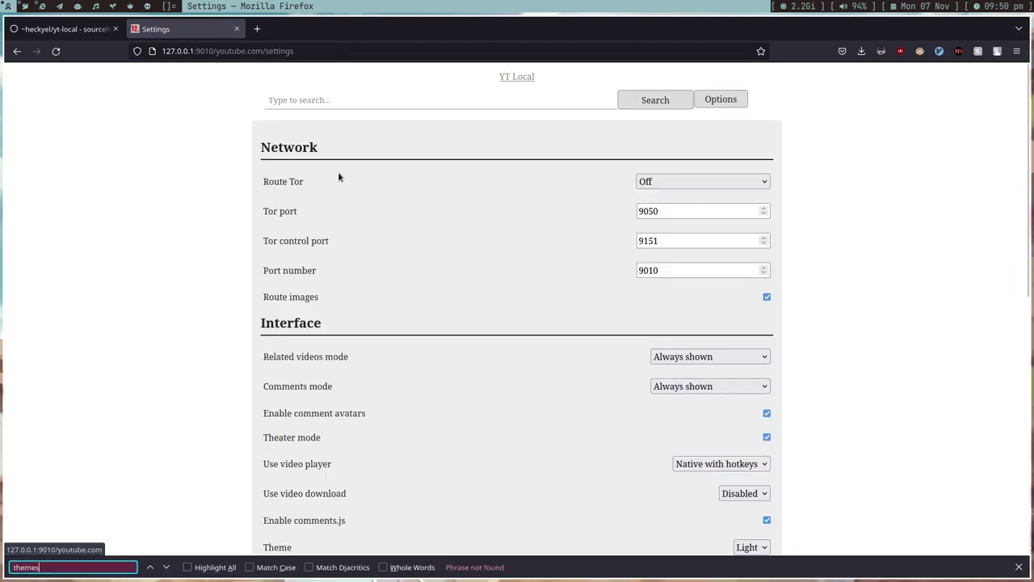
key(Escape)
scroll(355, 267, down, 1)
click(764, 476)
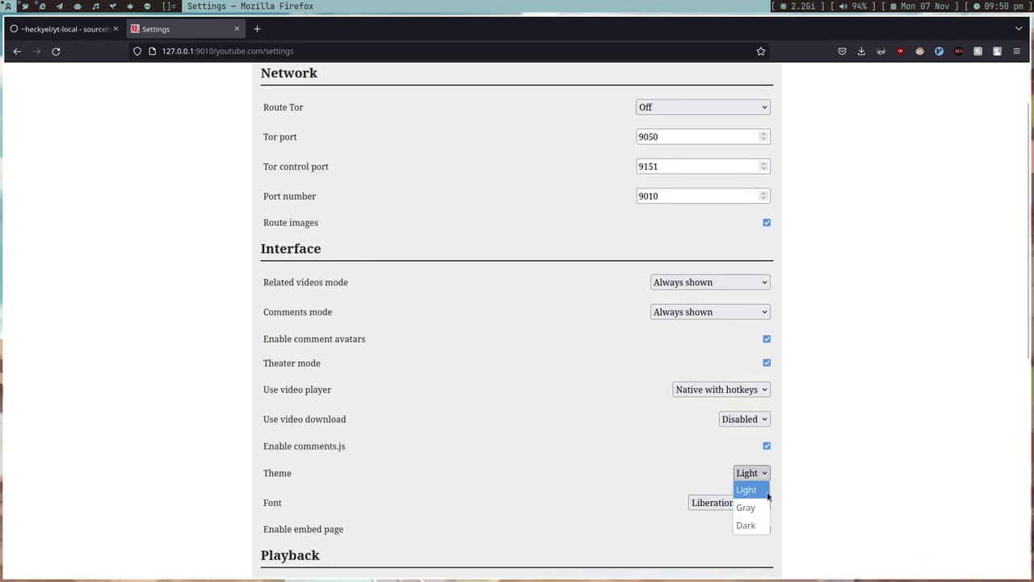
click(836, 507)
Step: Switch back to Emacs, find light_theme.css in the static folder, and open it
key(super+3)
key(Up)
key(Up)
key(Up)
key(Up)
key(Up)
key(Up)
key(Up)
key(Up)
key(Up)
key(Up)
key(Up)
key(Up)
key(Up)
key(Up)
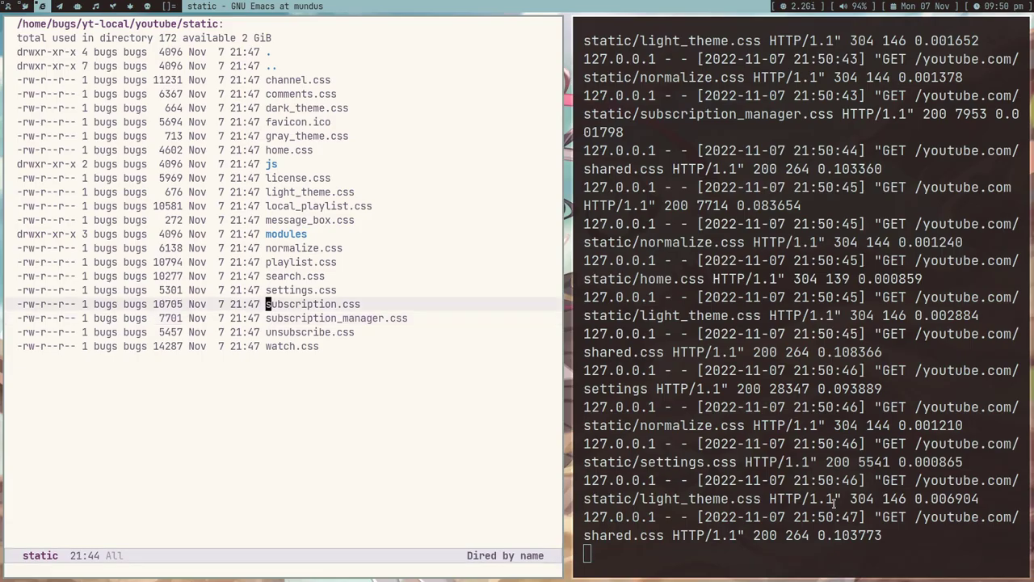
key(Up)
key(Up)
key(ctrl+s)
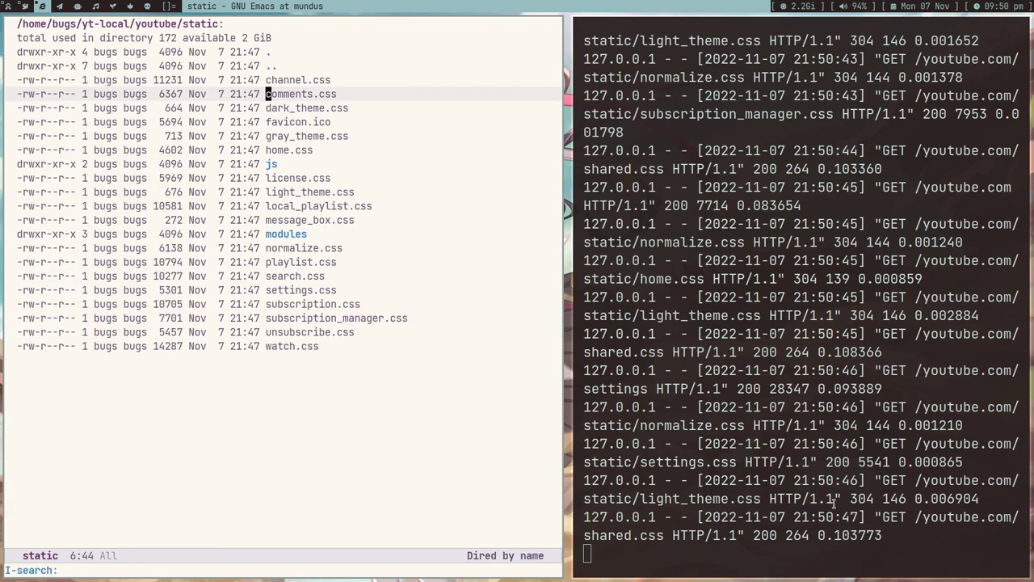
text(light_)
key(Return)
key(Return)
Step: Look through the colour variables defined in light_theme.css
key(Down)
key(Down)
key(Down)
key(Down)
key(Down)
key(Down)
key(Down)
key(Down)
key(Down)
key(Down)
key(Down)
key(Down)
key(Down)
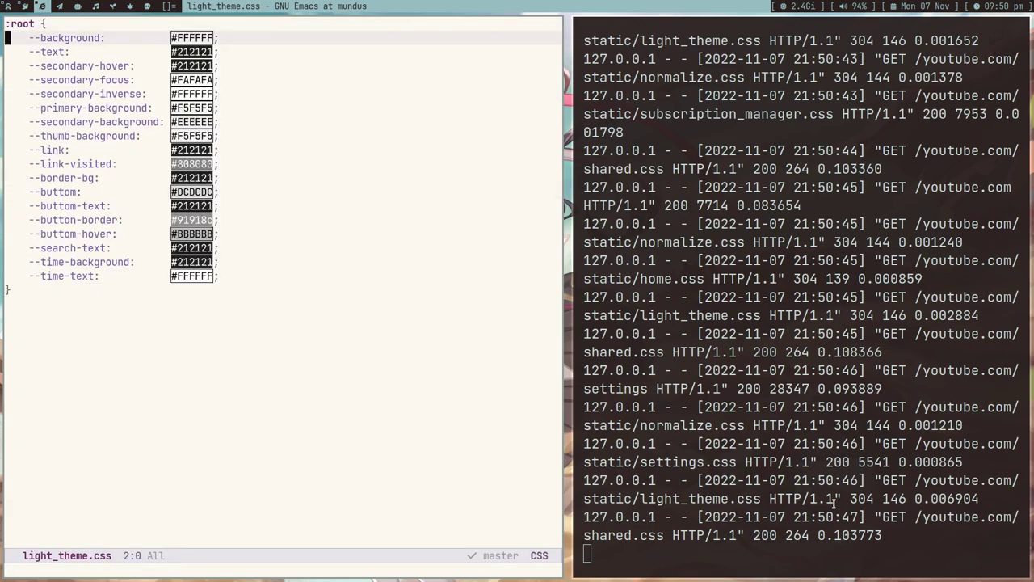
Step: Go past the end of the :root block in light_theme.css and add blank lines below it
key(Up)
key(Down)
key(Down)
key(Down)
key(Down)
key(Down)
key(Down)
key(Down)
key(Down)
key(Up)
key(Right)
key(Return)
key(Return)
key(Return)
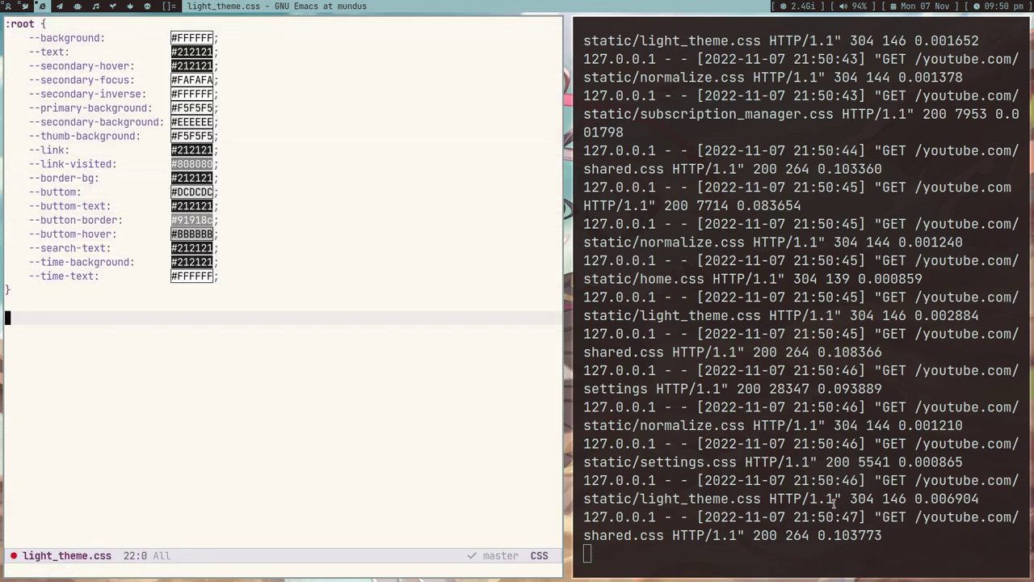
Step: Switch to Firefox, return to YT Local's home page, open an empty tab beside it, and go back to Emacs
key(super+2)
scroll(834, 505, up, 2)
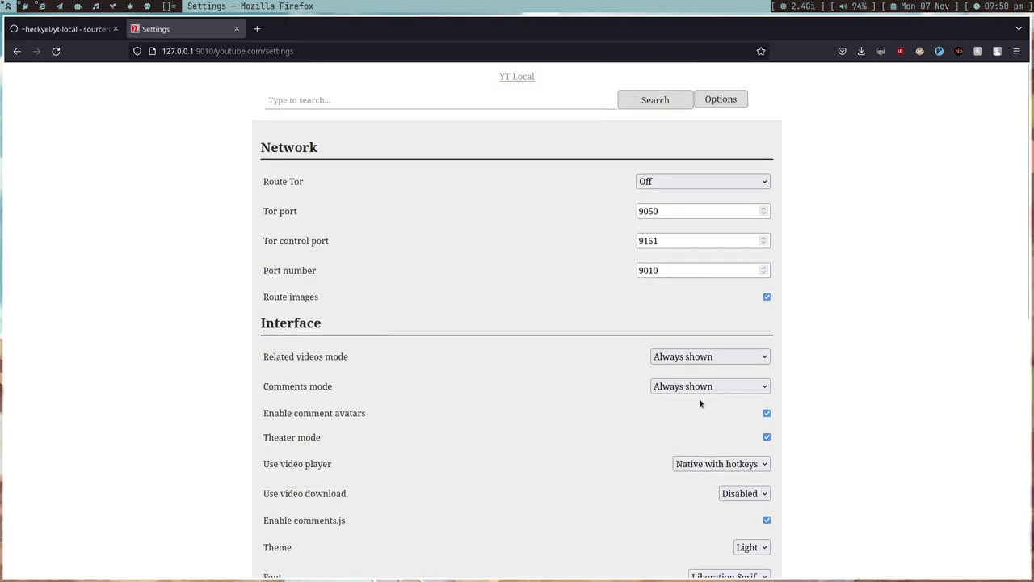
click(521, 76)
click(258, 29)
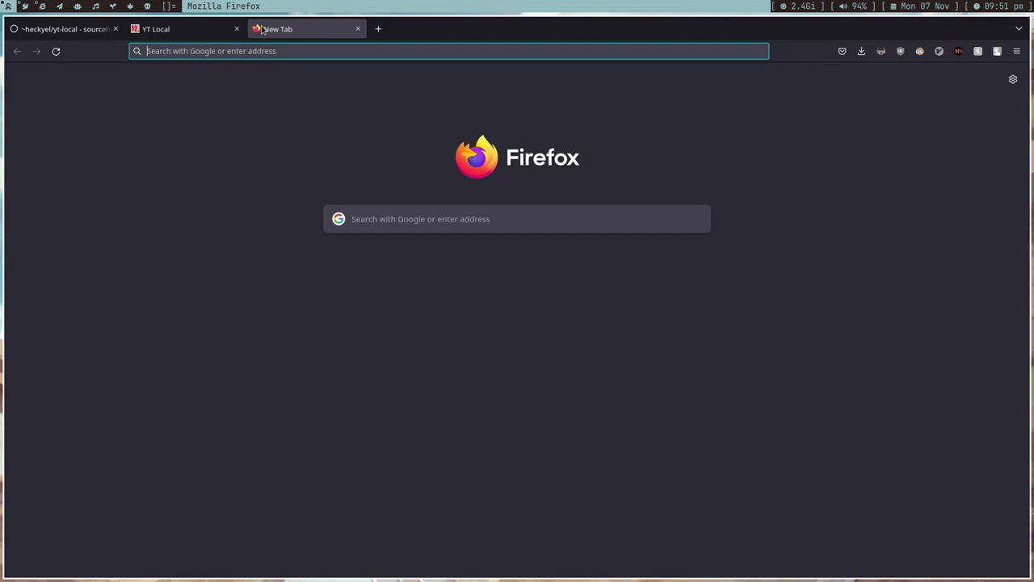
click(185, 33)
key(super+3)
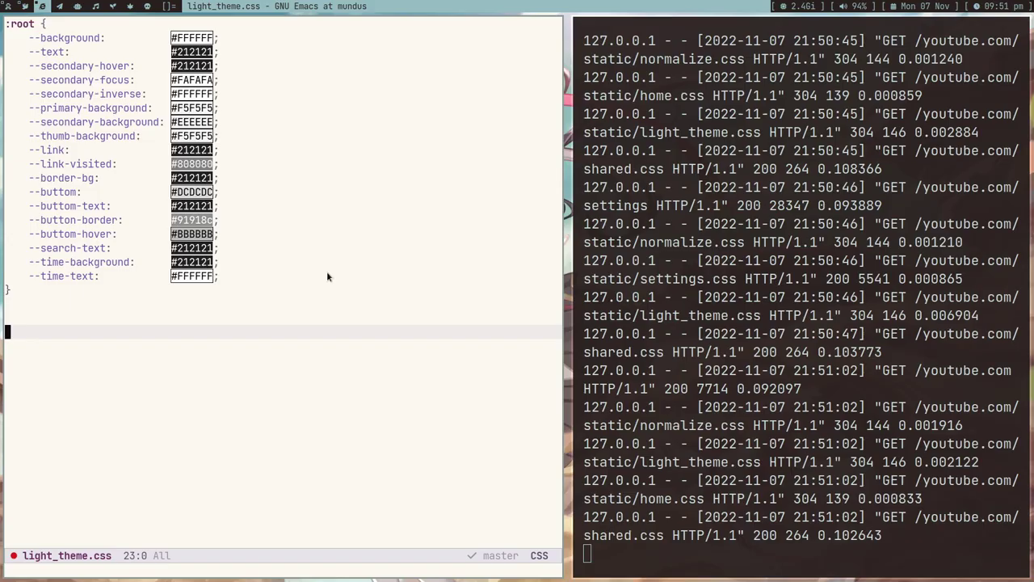
Step: Add a body rule with background-color: green; below the :root block in light_theme.css and save the file
text(body{)
key(Return)
text(b)
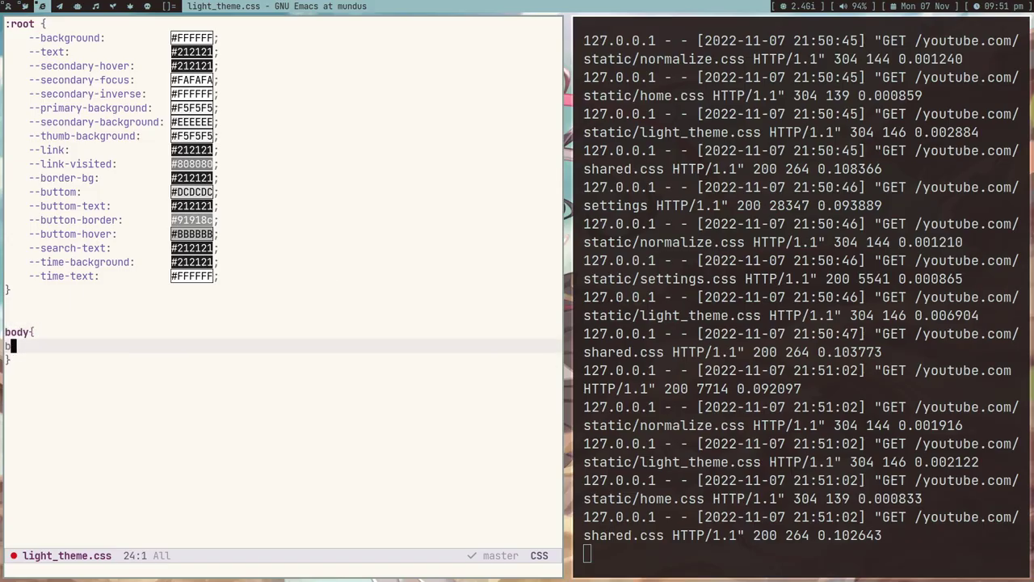
text(ackground-color)
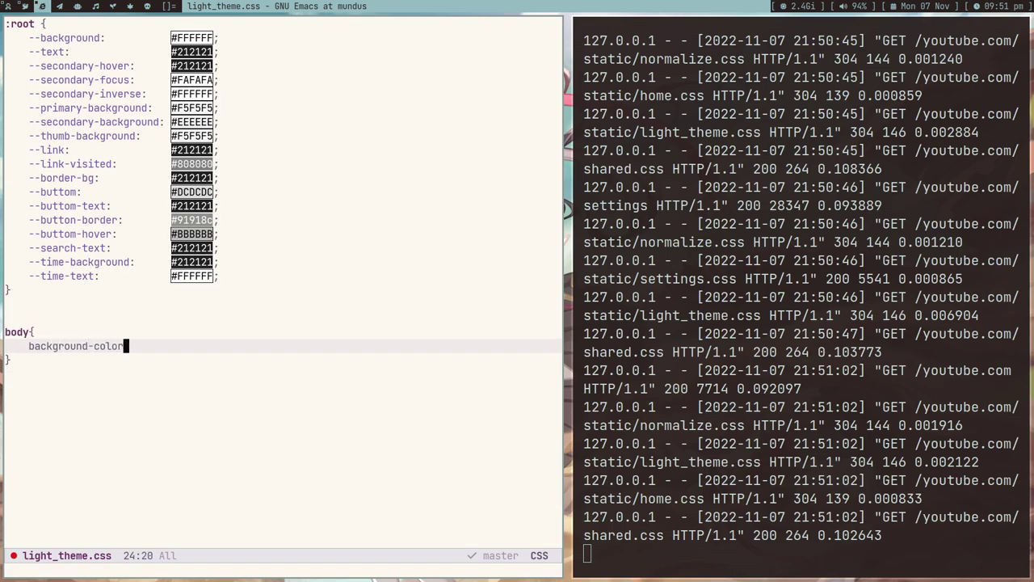
text(: green;)
key(ctrl+x)
key(ctrl+s)
key(ctrl+x)
key(ctrl+s)
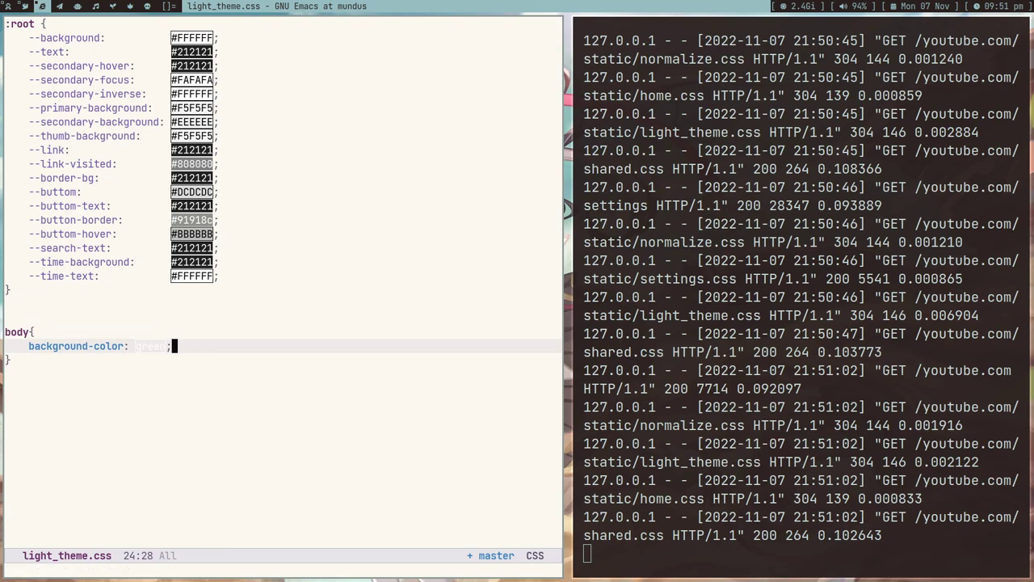
Step: Restart python server.py in the terminal and reload YT Local's home page in Firefox
key(super+l)
key(ctrl+c)
key(Up)
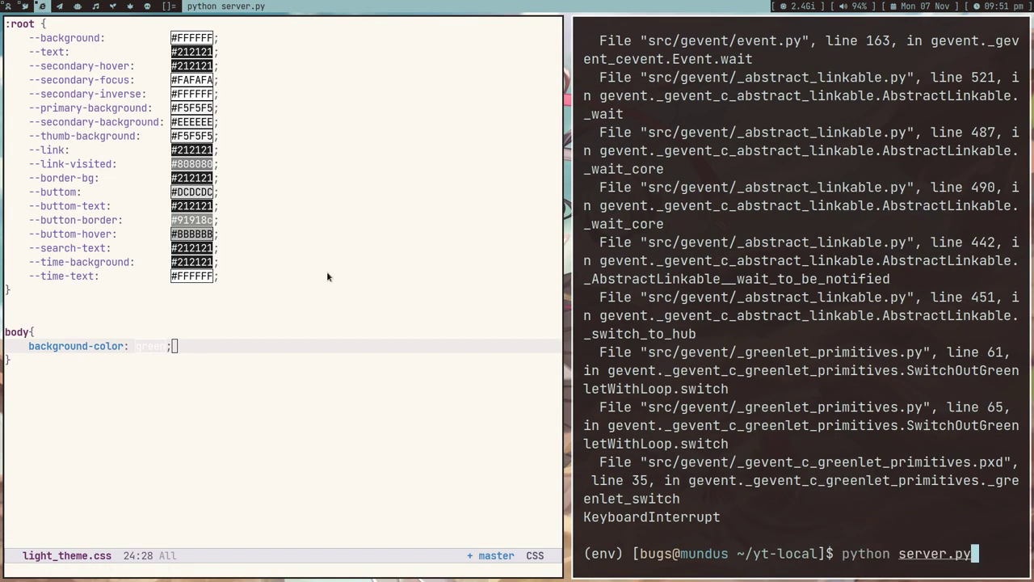
key(Return)
key(super+1)
key(ctrl+r)
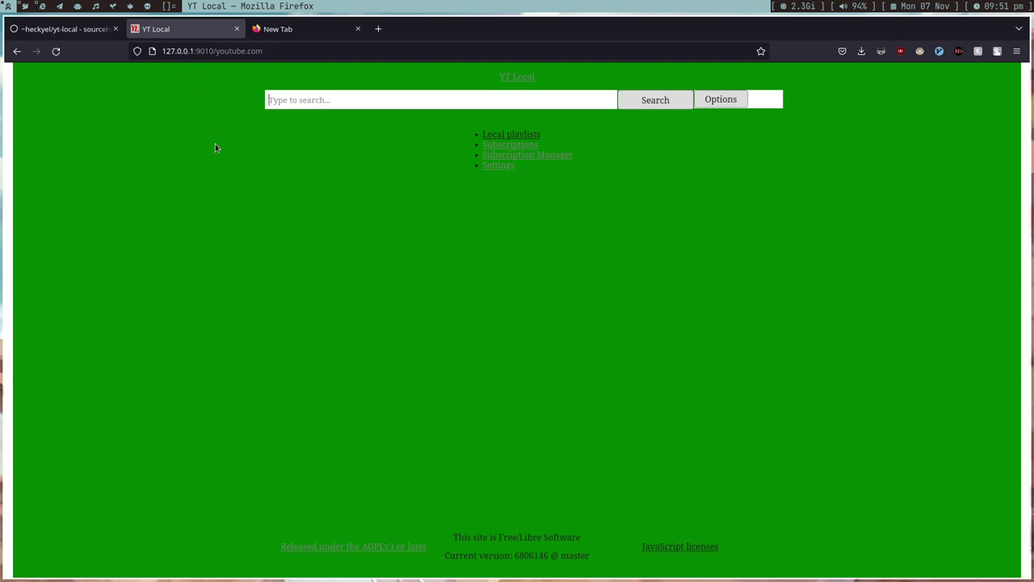
Step: Switch back to Emacs, delete the whole body rule from light_theme.css with its surplus blank lines, and save the file
key(super+1)
key(ctrl+x)
text(o)
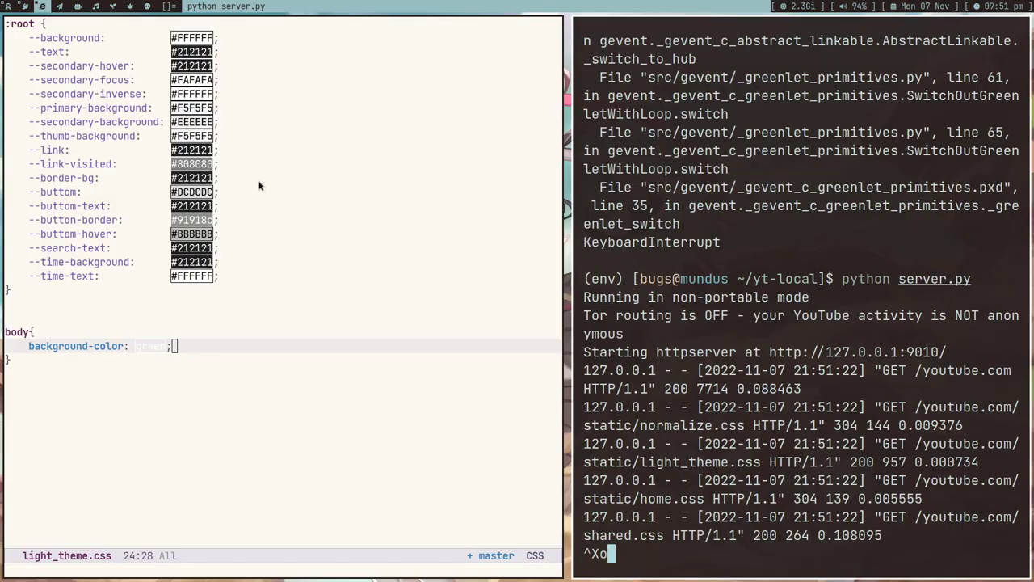
key(super+h)
key(ctrl+a)
key(ctrl+k)
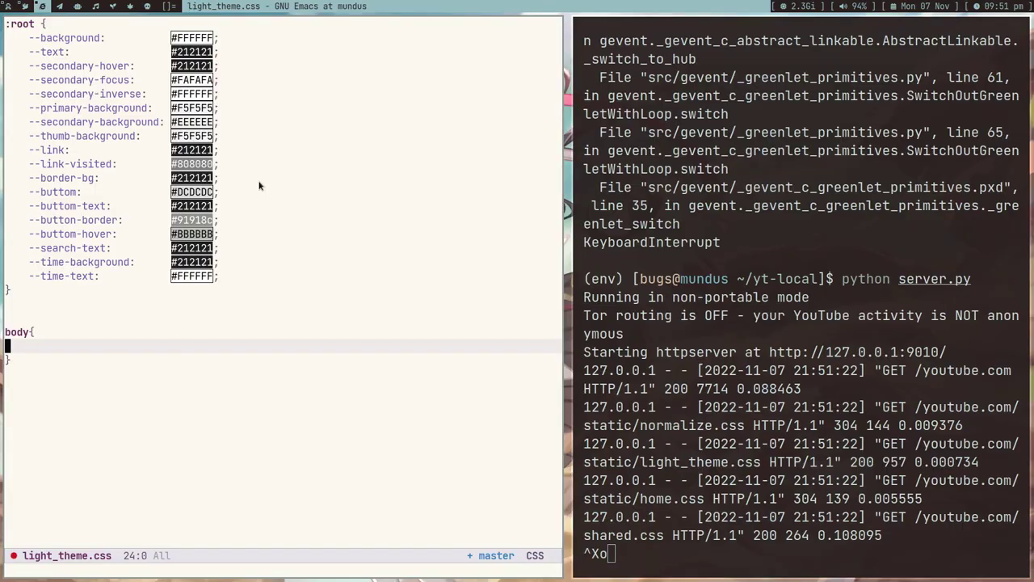
key(Up)
key(ctrl+w)
key(ctrl+p)
key(ctrl+p)
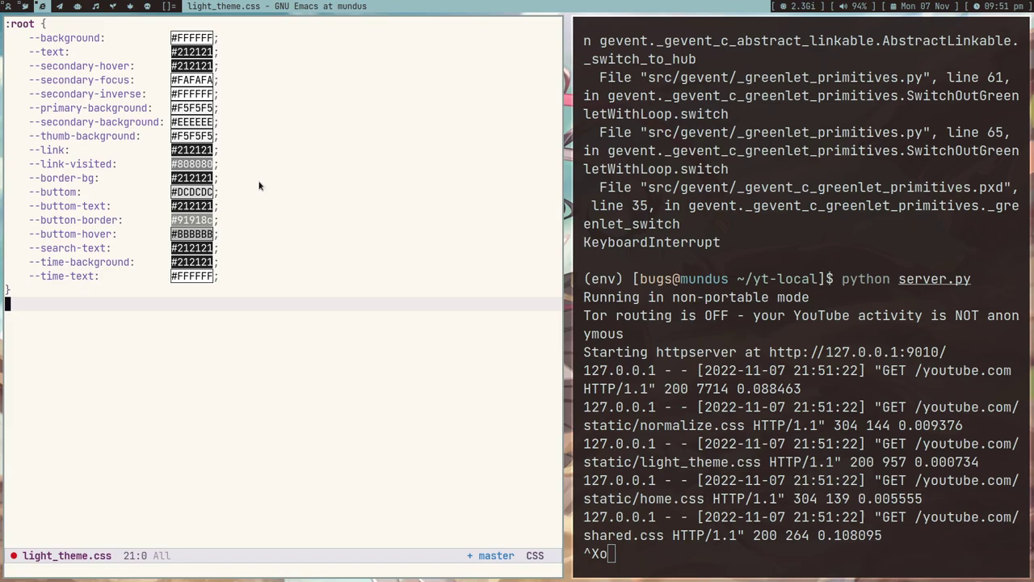
key(ctrl+p)
key(ctrl+x)
key(ctrl+s)
Step: Switch to Firefox, reload YT Local's home page, and close the empty New Tab
key(super+1)
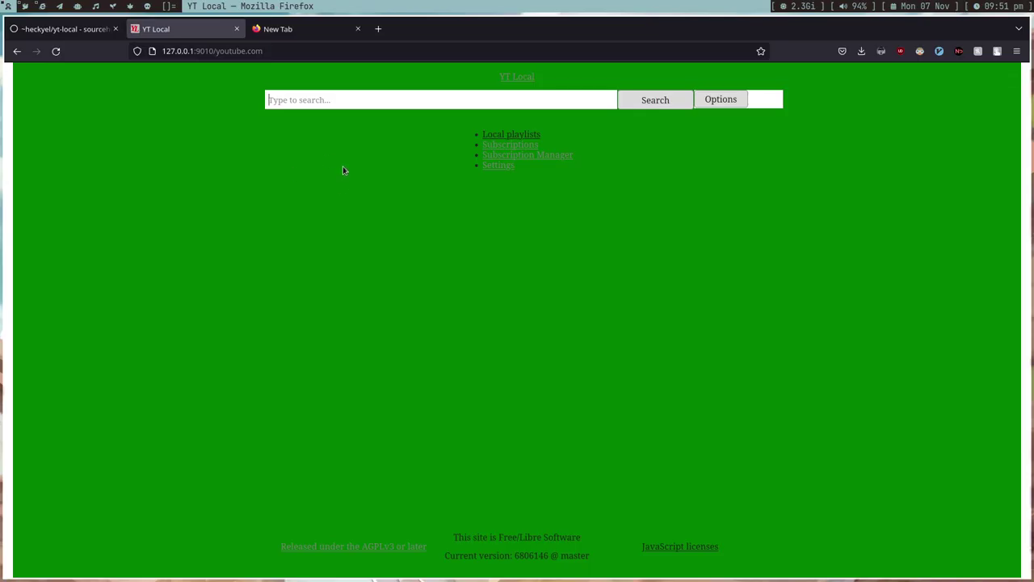
key(ctrl+r)
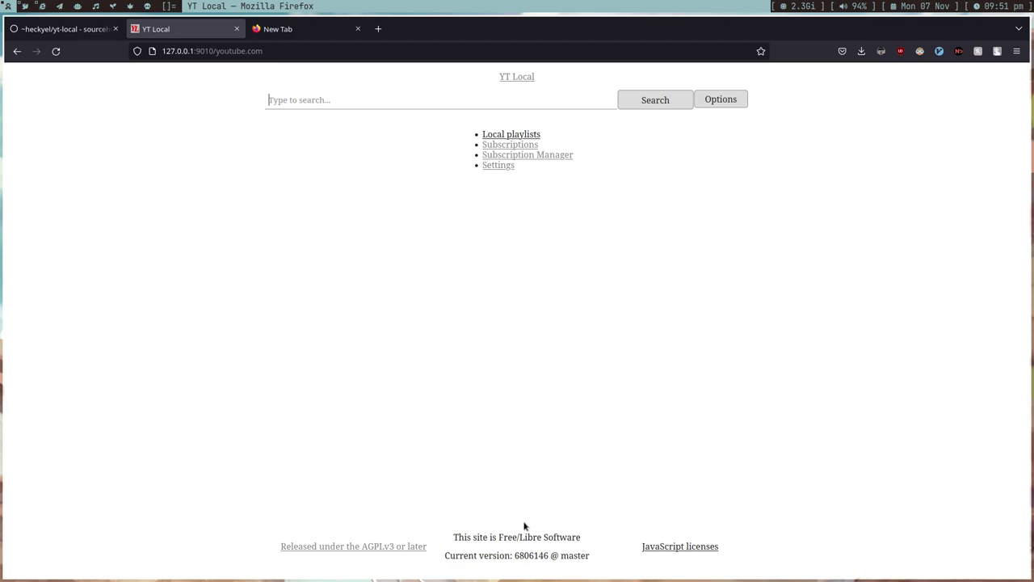
click(520, 101)
click(402, 308)
middle_click(287, 29)
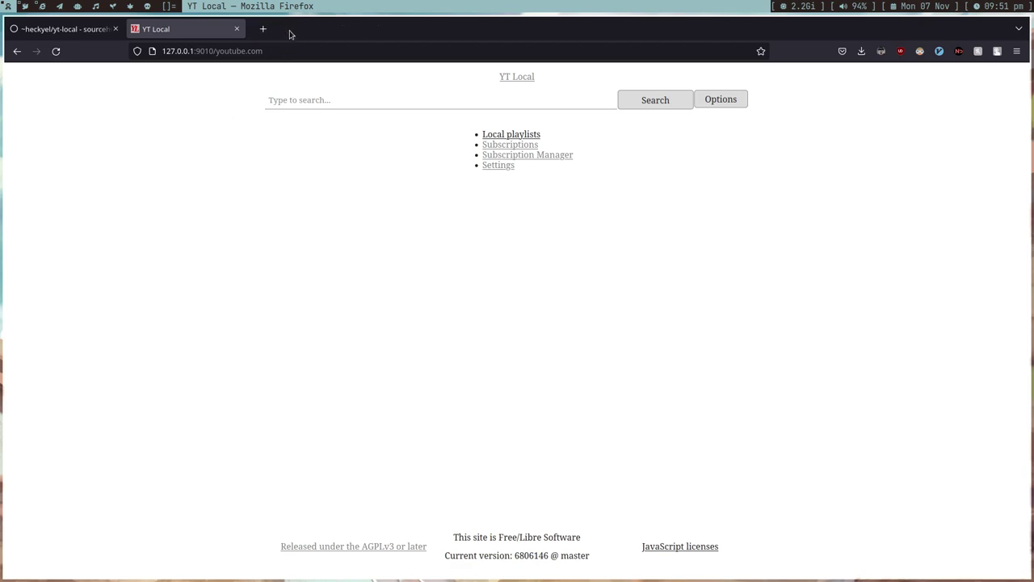
click(202, 52)
click(27, 141)
right_click(940, 52)
click(859, 147)
drag(204, 52, 295, 53)
click(48, 305)
Step: Search YT Local for "anime songs" and browse the video results
text(super cool)
key(ctrl+a)
text(anime songs)
key(Return)
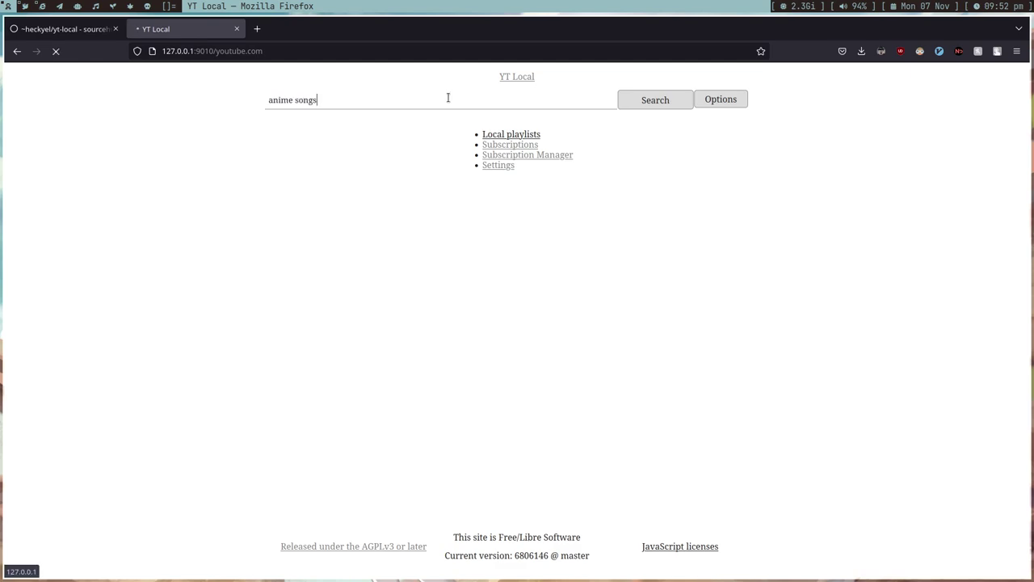
scroll(477, 323, down, 6)
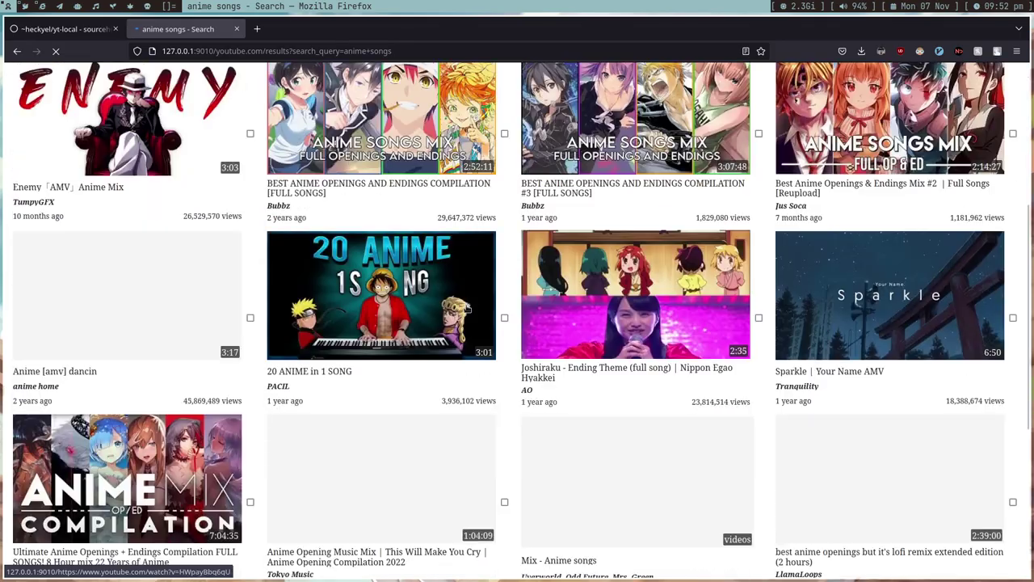
scroll(481, 329, up, 6)
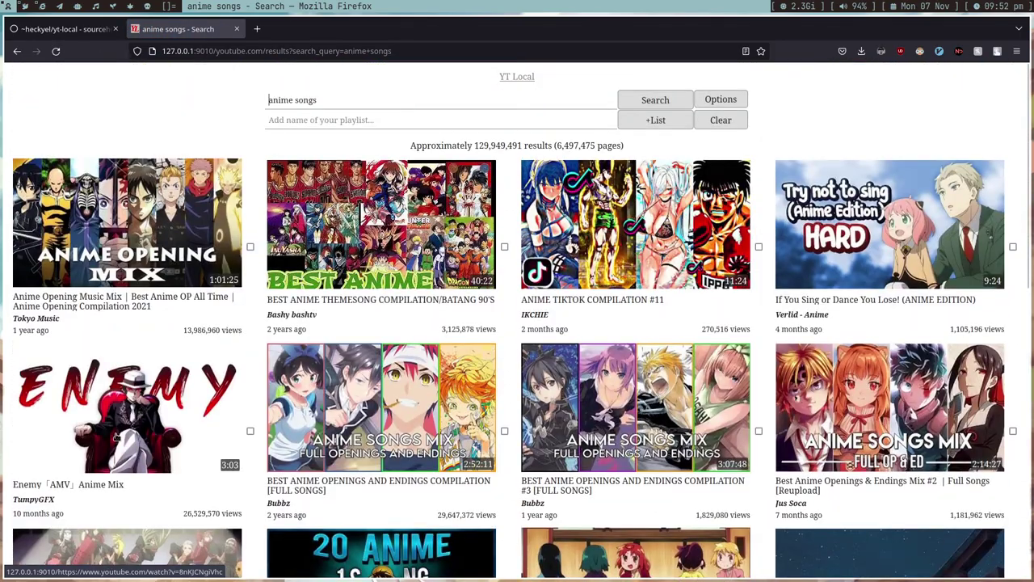
Step: Open the video "Anime Opening Music Mix | This Will Make You Cry | Anime Opening Compilation 2022" and skip ahead in it
scroll(679, 421, down, 7)
click(354, 224)
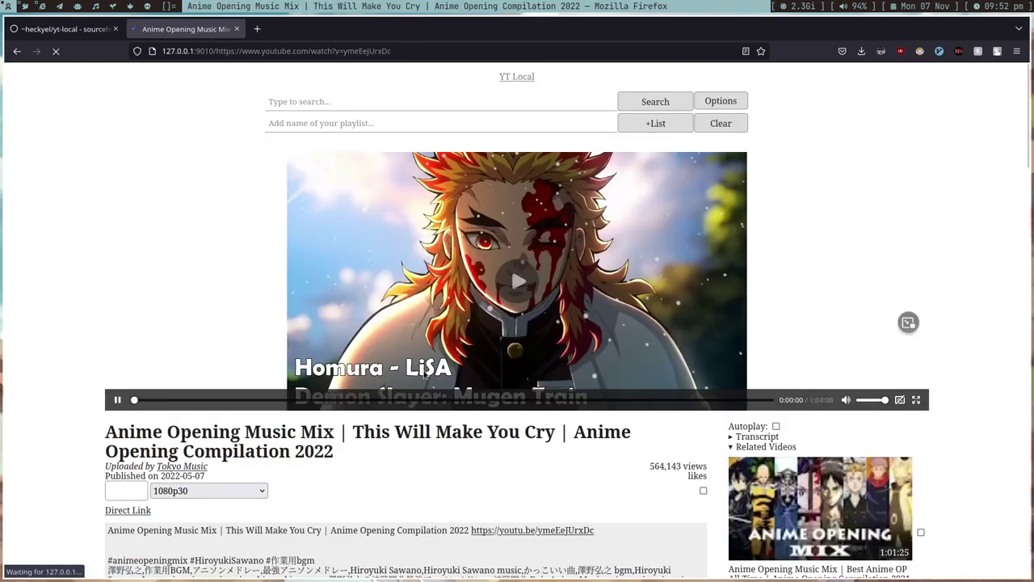
click(218, 399)
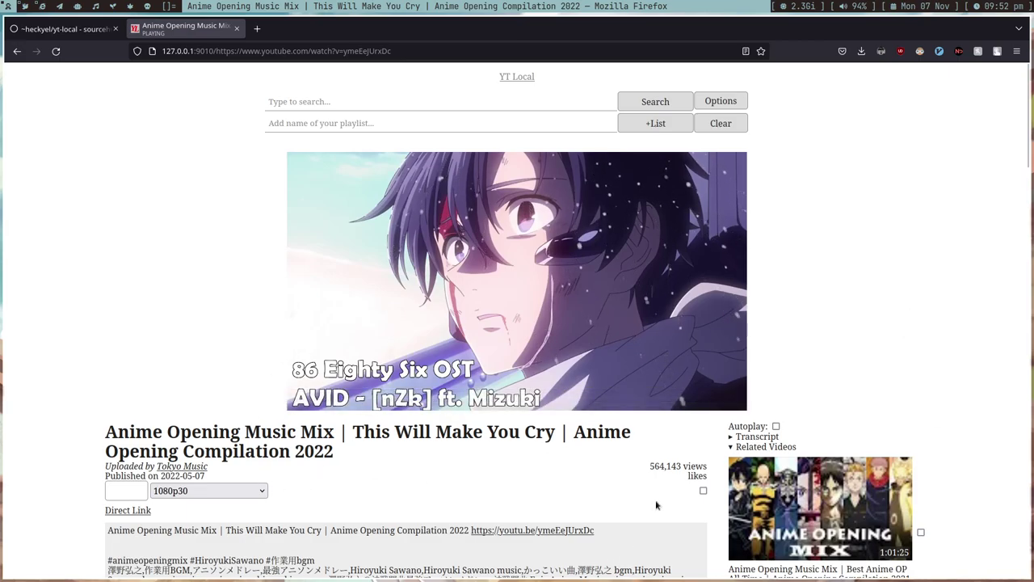
Step: Browse the video's comments, open the direct link of a comment posted 2 months ago, and look over the loaded page
scroll(656, 503, down, 15)
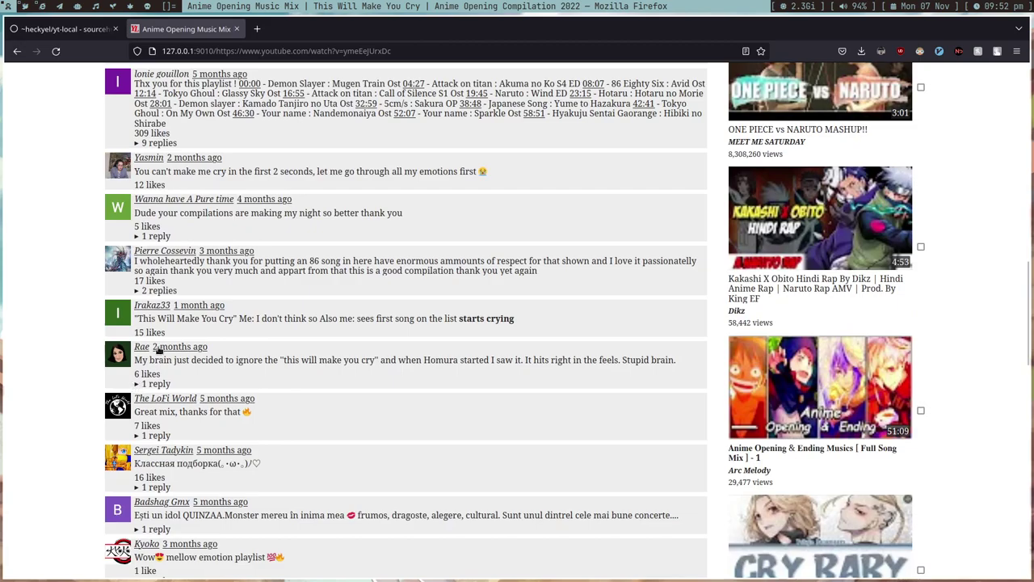
click(159, 349)
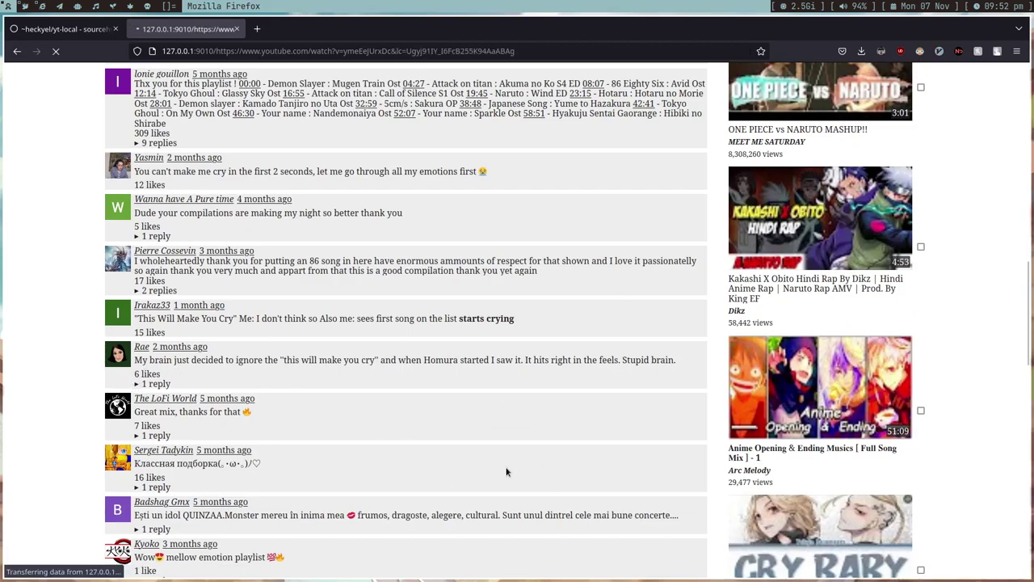
scroll(437, 466, down, 3)
scroll(437, 466, up, 3)
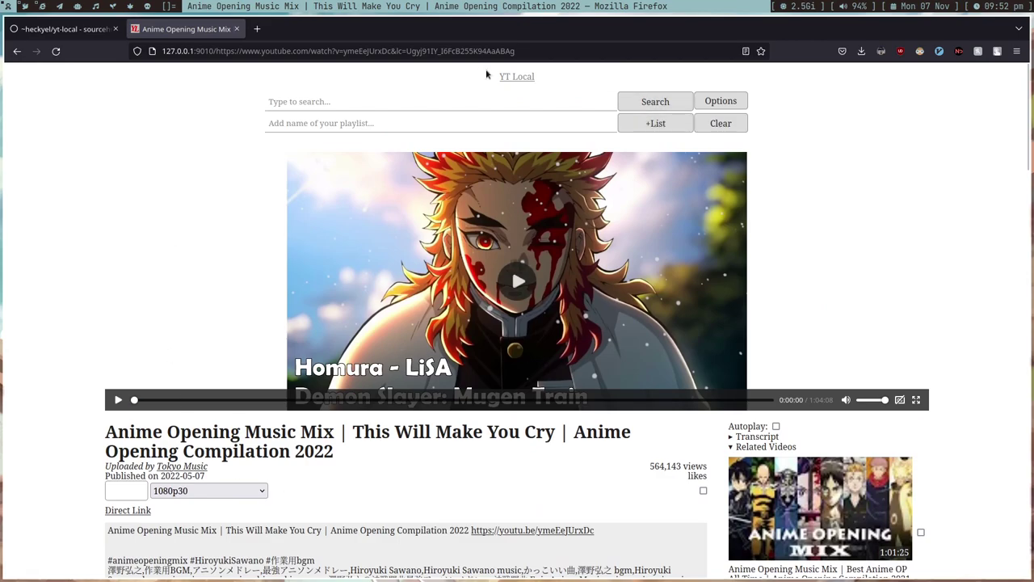
Step: Switch to OBS and stop the recording
key(super+3)
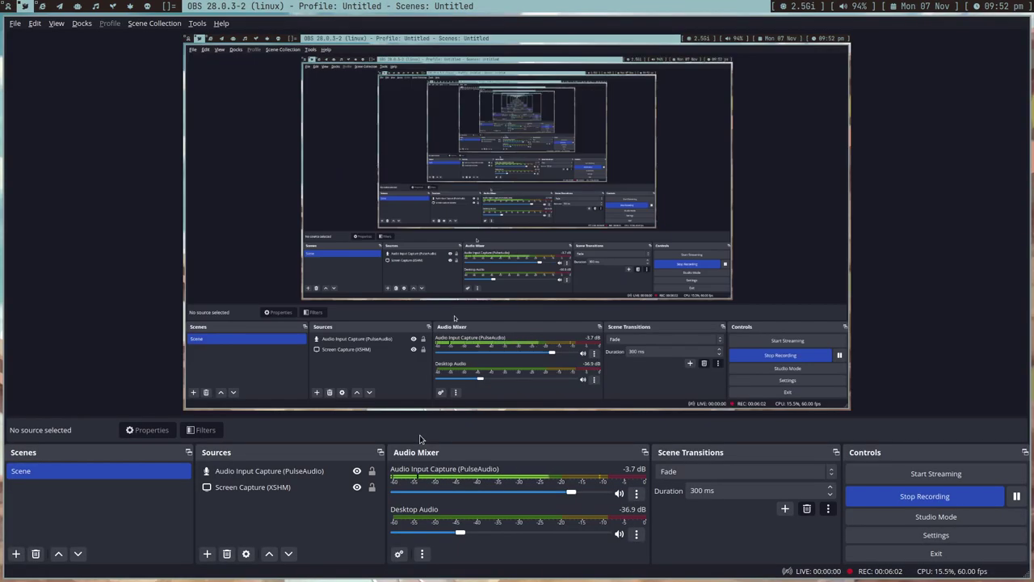
key(super+1)
key(super+2)
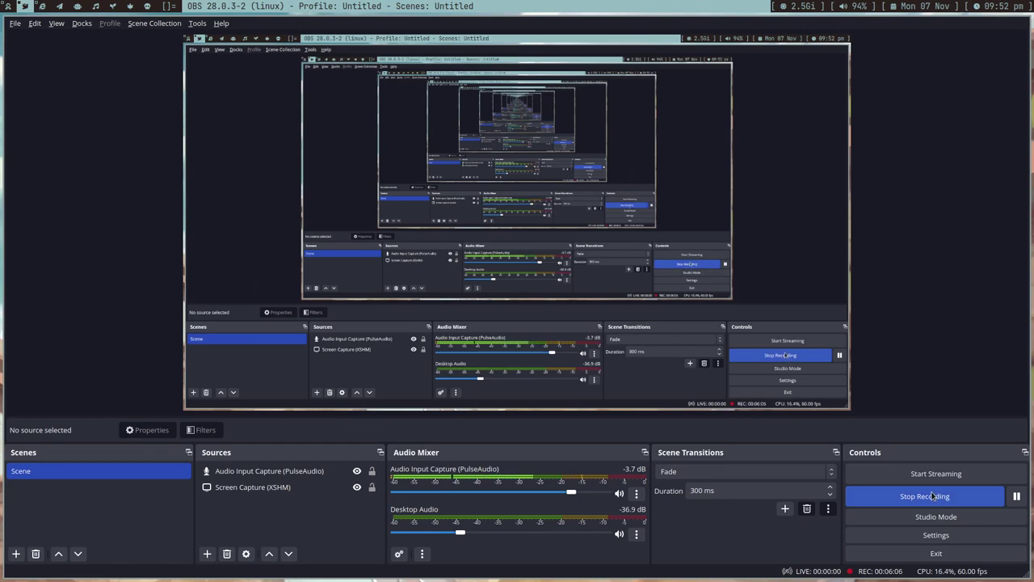
click(933, 496)
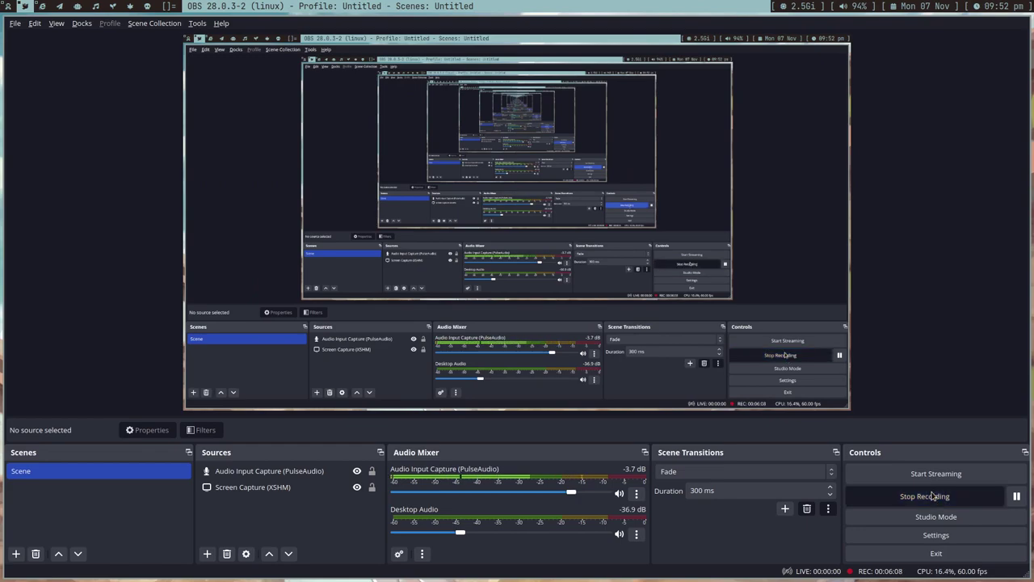